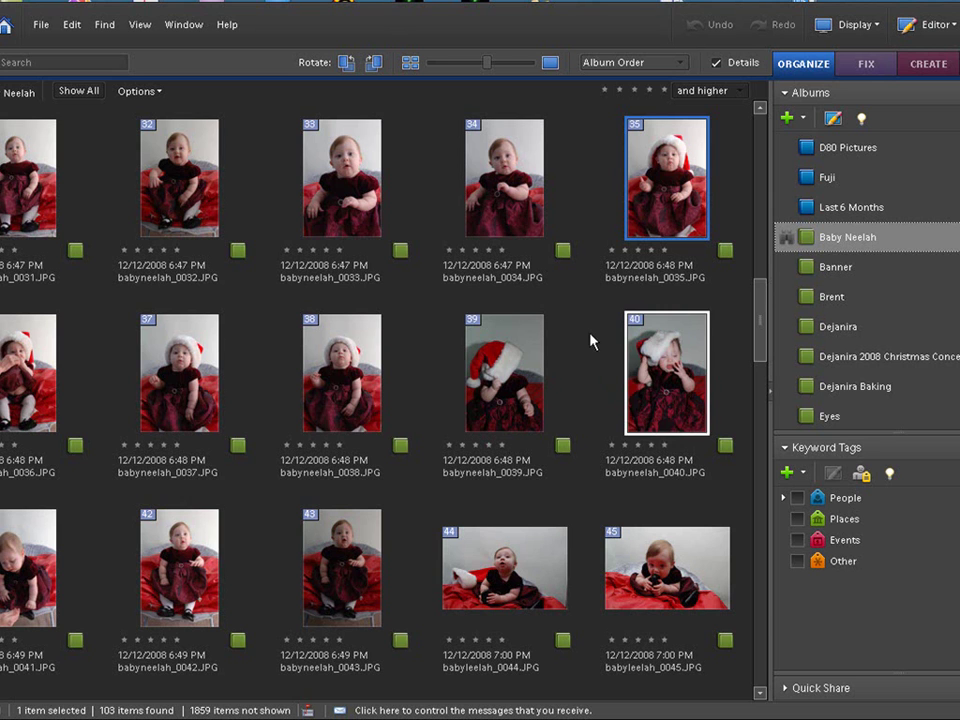
- Open babyneelah_0035.JPG in Full Edit, centre its window, and duplicate the background as Layer 1
right_click(675, 201)
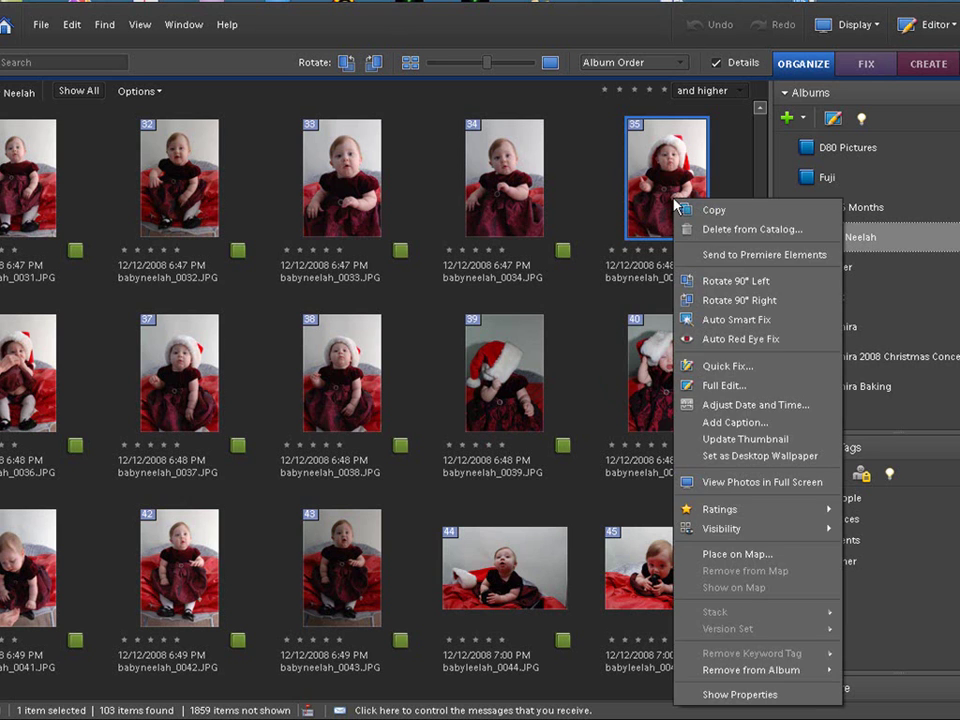
click(722, 385)
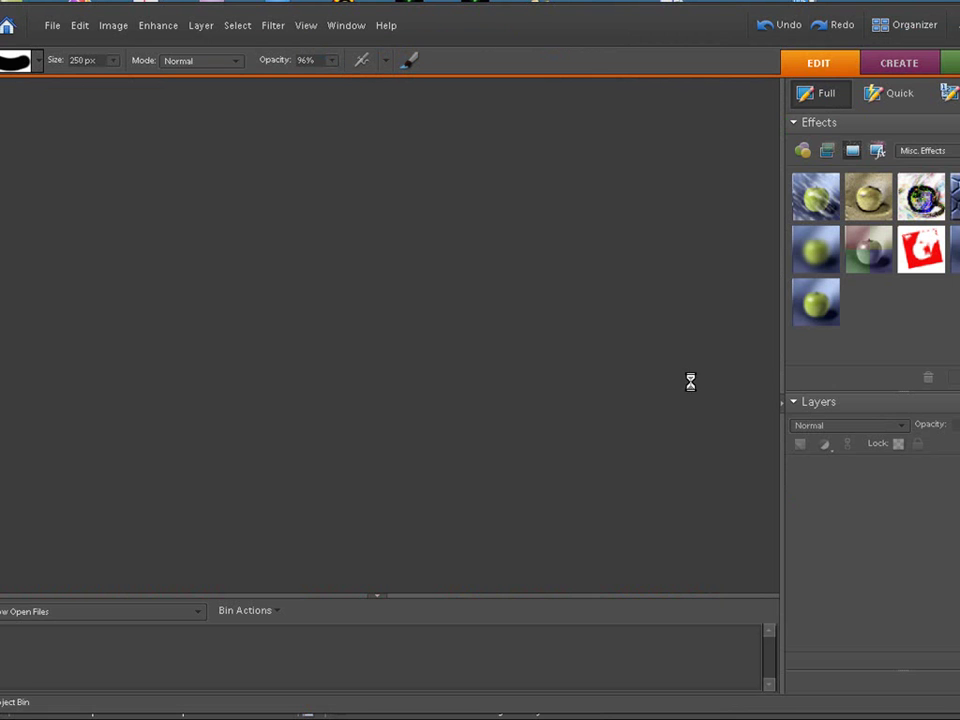
drag(197, 94, 411, 101)
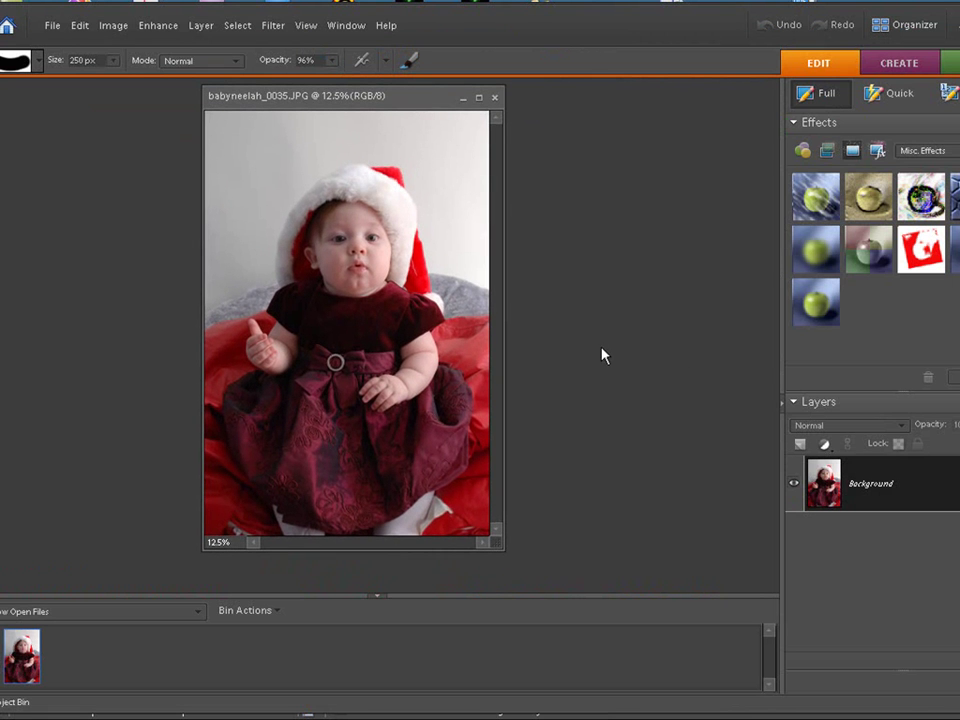
key(ctrl+j)
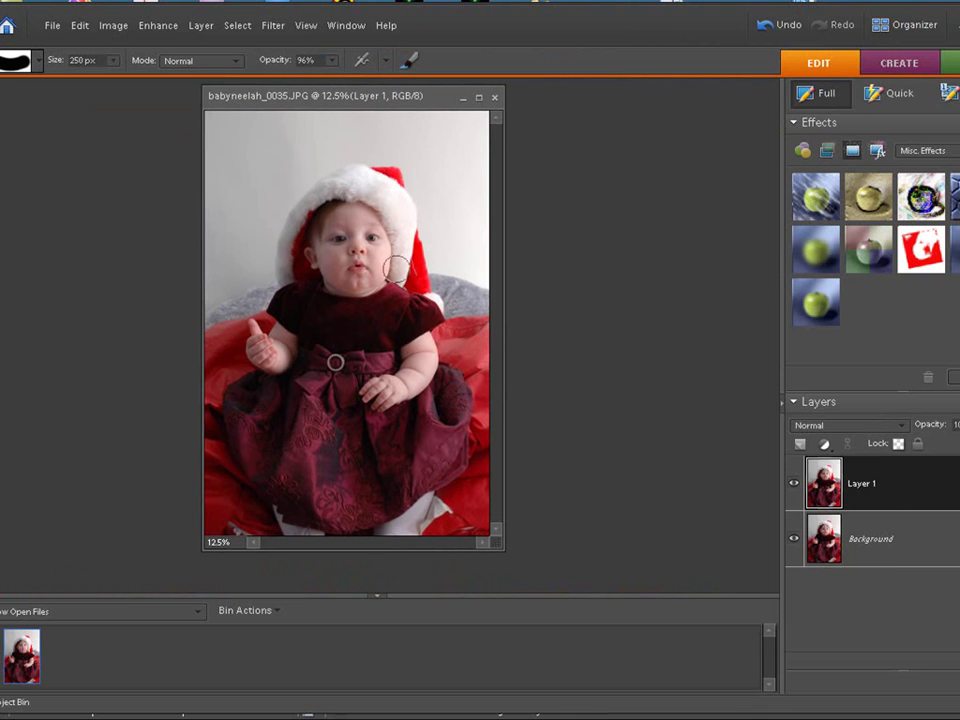
- Quick-select the baby's dress, body and hat, then subtract the red background near the thumb and lower left
click(1, 274)
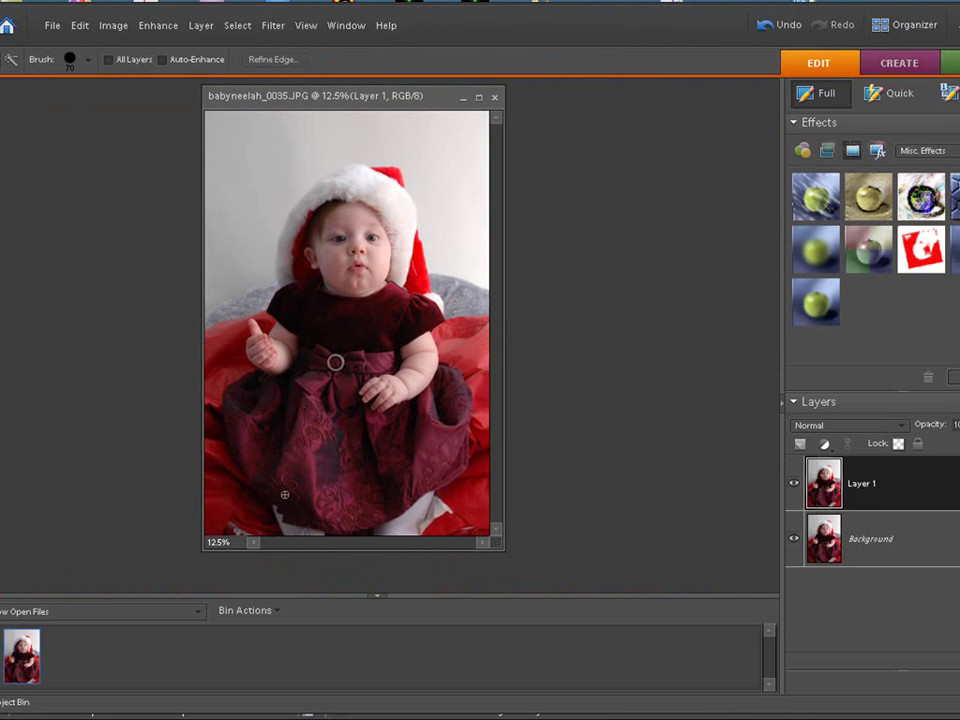
mouse_move(281, 497)
mouse_down()
mouse_move(226, 366)
mouse_move(258, 332)
mouse_move(279, 333)
mouse_move(292, 246)
mouse_move(315, 195)
mouse_move(340, 175)
mouse_move(390, 172)
mouse_up()
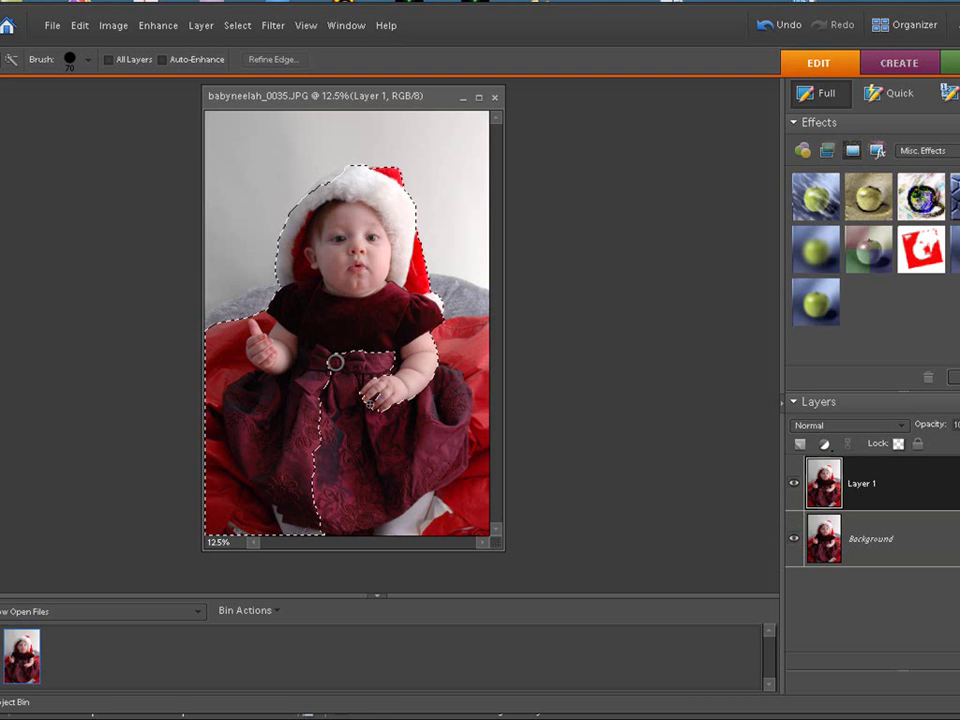
mouse_move(386, 396)
mouse_down()
mouse_move(440, 373)
mouse_move(411, 435)
mouse_move(402, 433)
mouse_up()
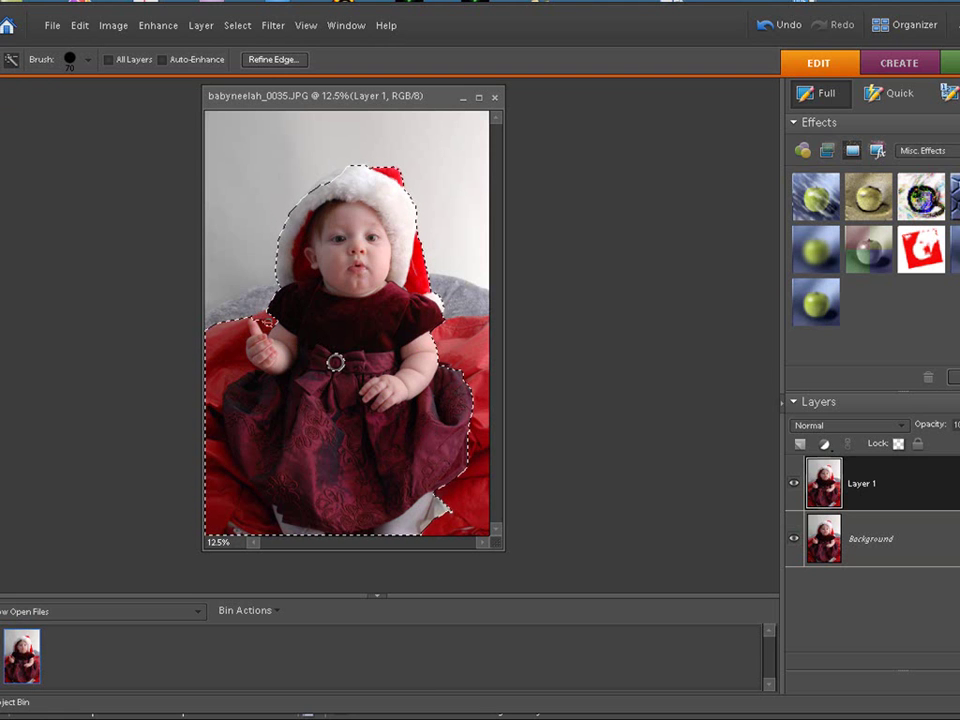
click(246, 318)
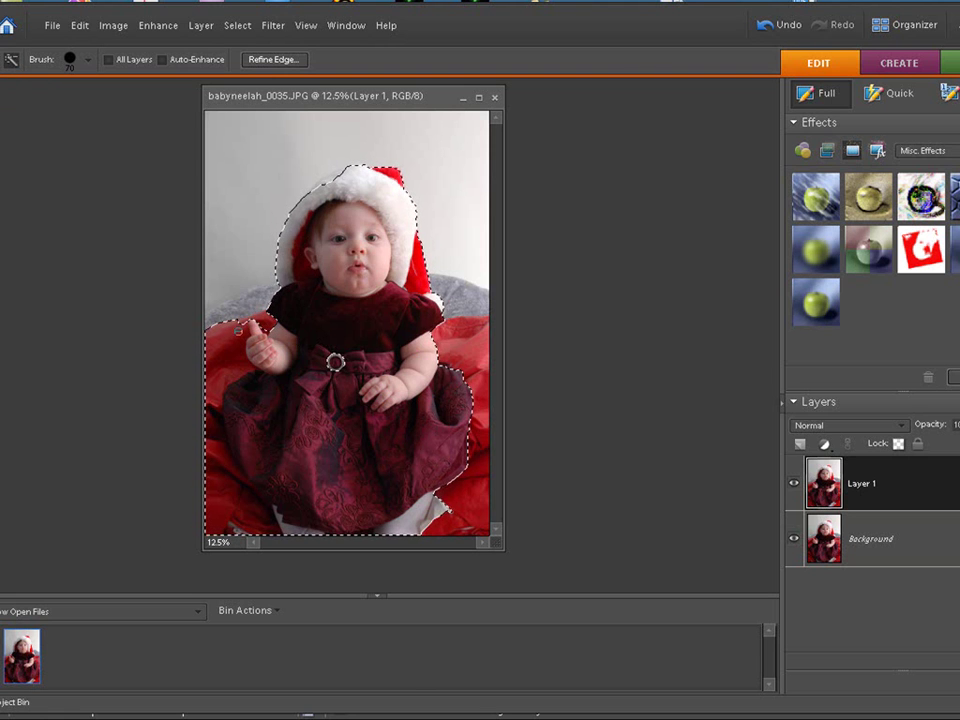
alt+click(209, 397)
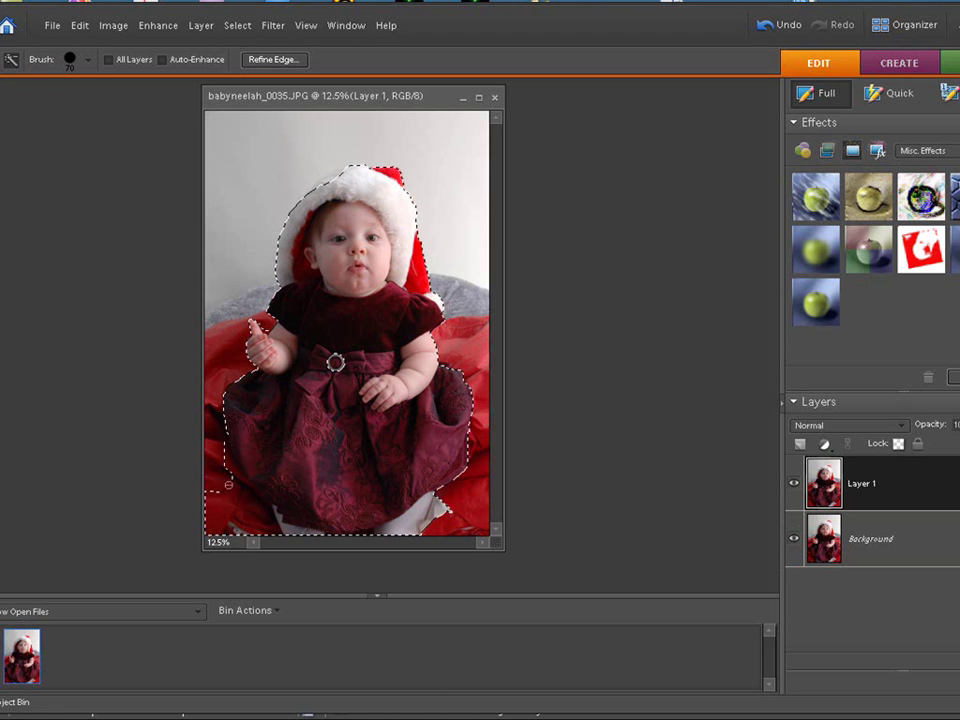
drag(217, 464, 289, 531)
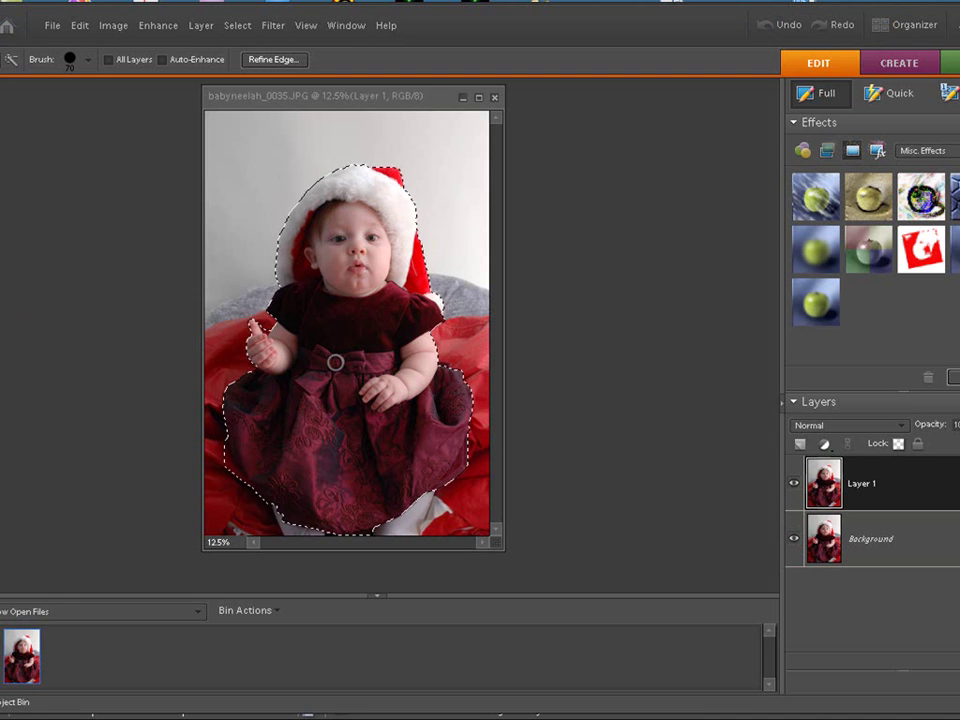
- Recover the baby selection and invert it so only the background is selected
key(ctrl+d)
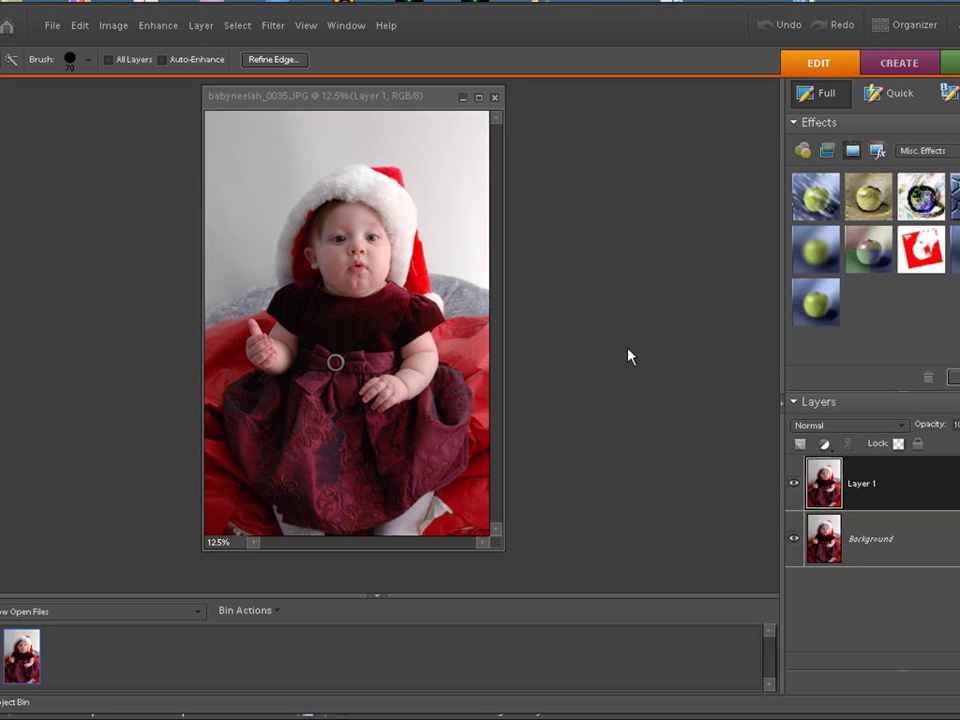
click(79, 25)
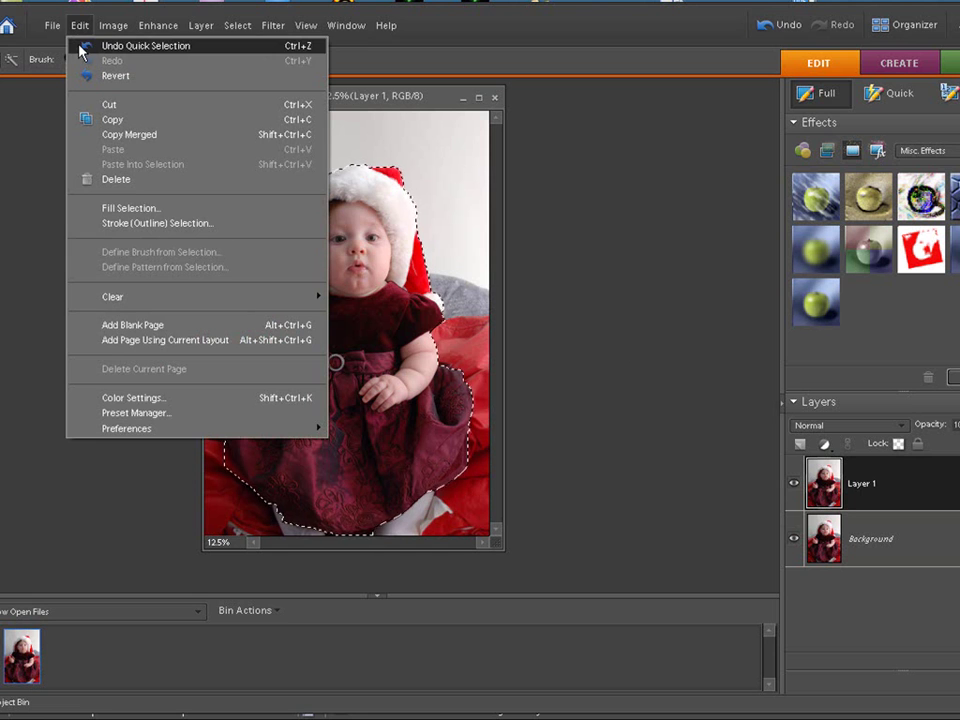
click(78, 28)
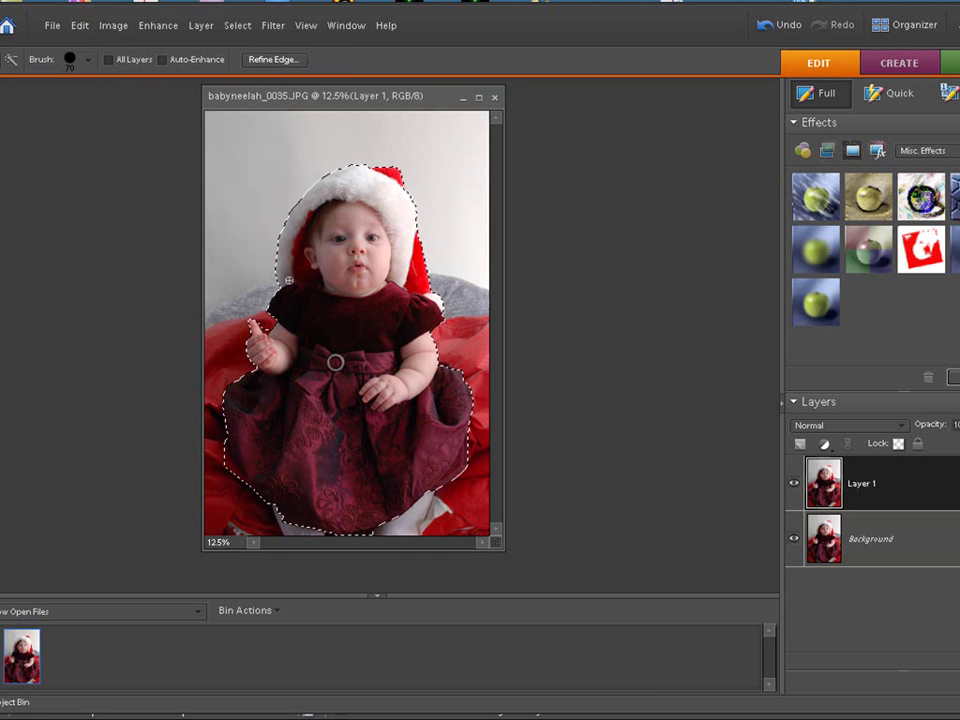
click(278, 26)
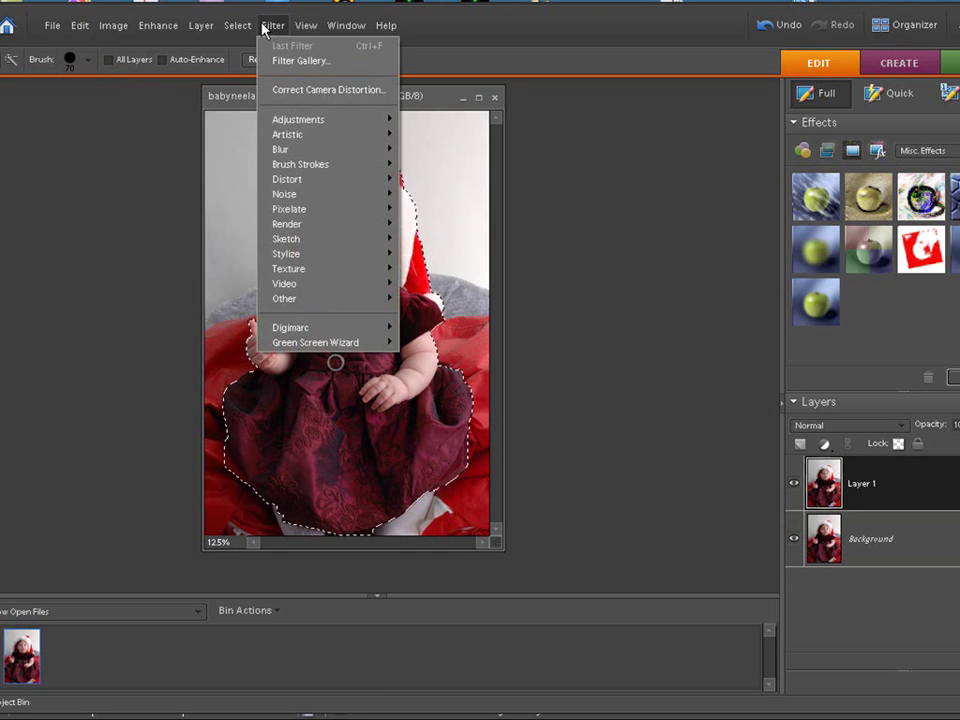
click(240, 25)
click(238, 89)
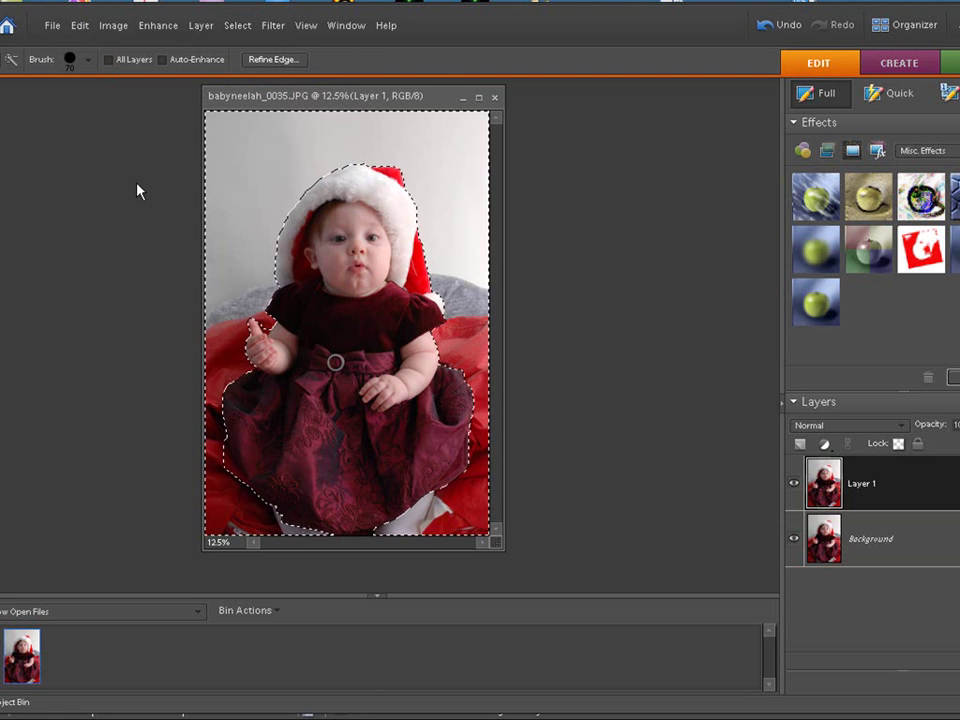
- Bring up the Enhance > Convert to Black and White settings
click(157, 26)
mouse_move(168, 180)
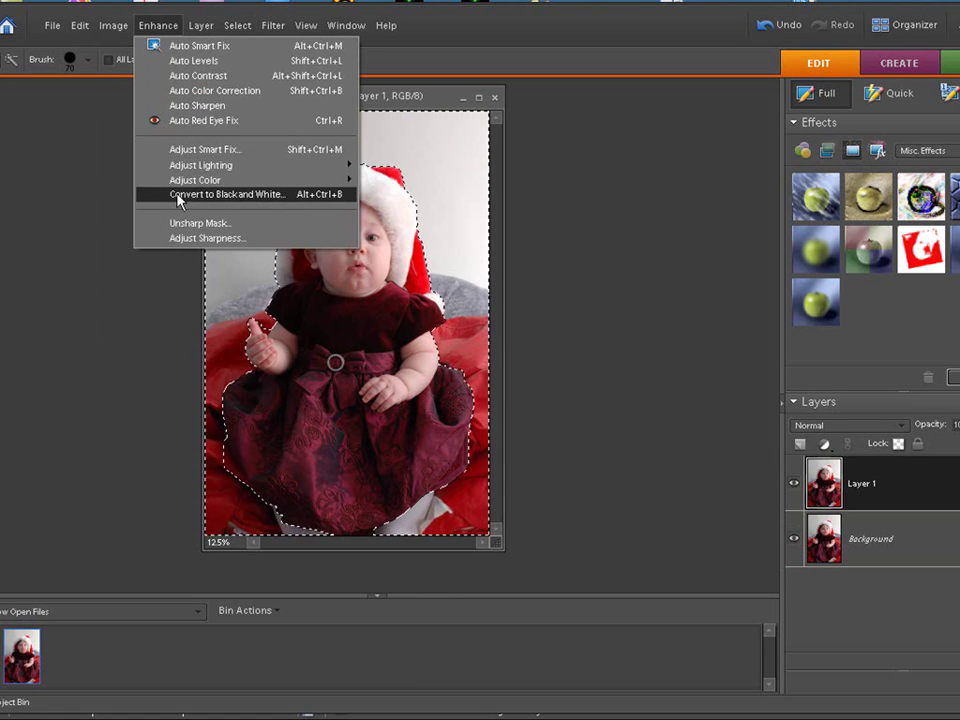
click(180, 196)
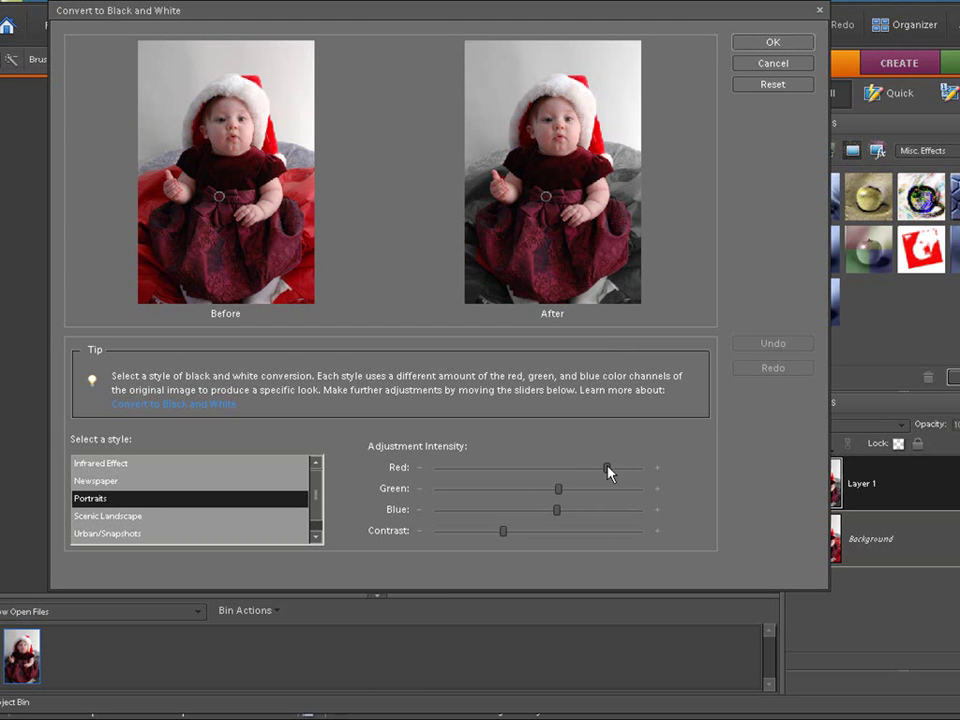
- Adjust the Red and Green intensity and Contrast sliders, then apply the black and white conversion
drag(607, 468, 535, 469)
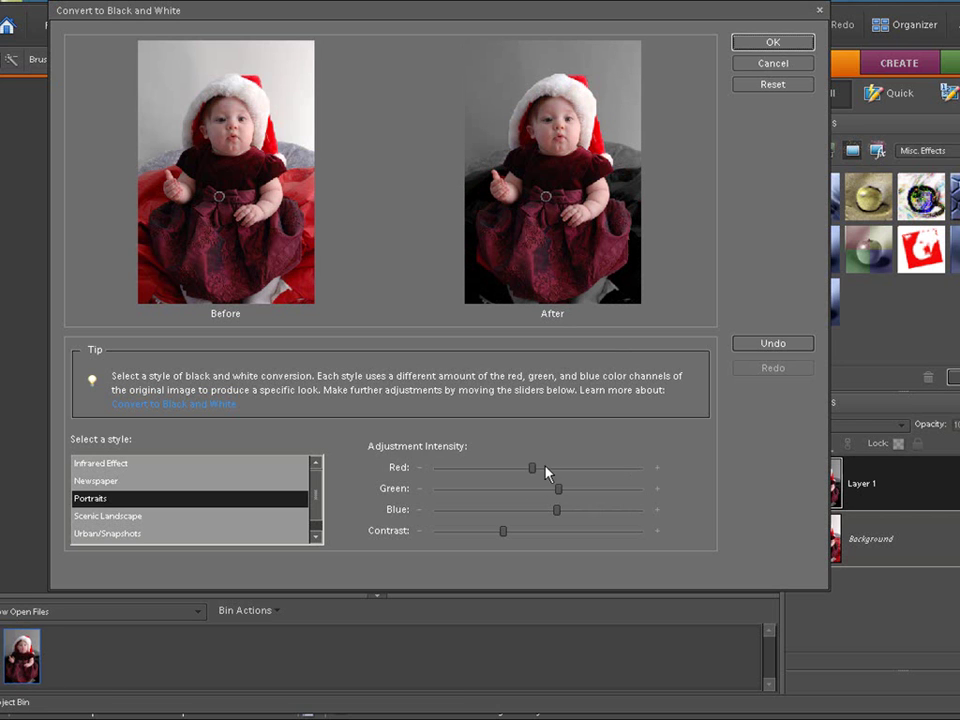
drag(553, 486, 557, 488)
drag(502, 531, 538, 531)
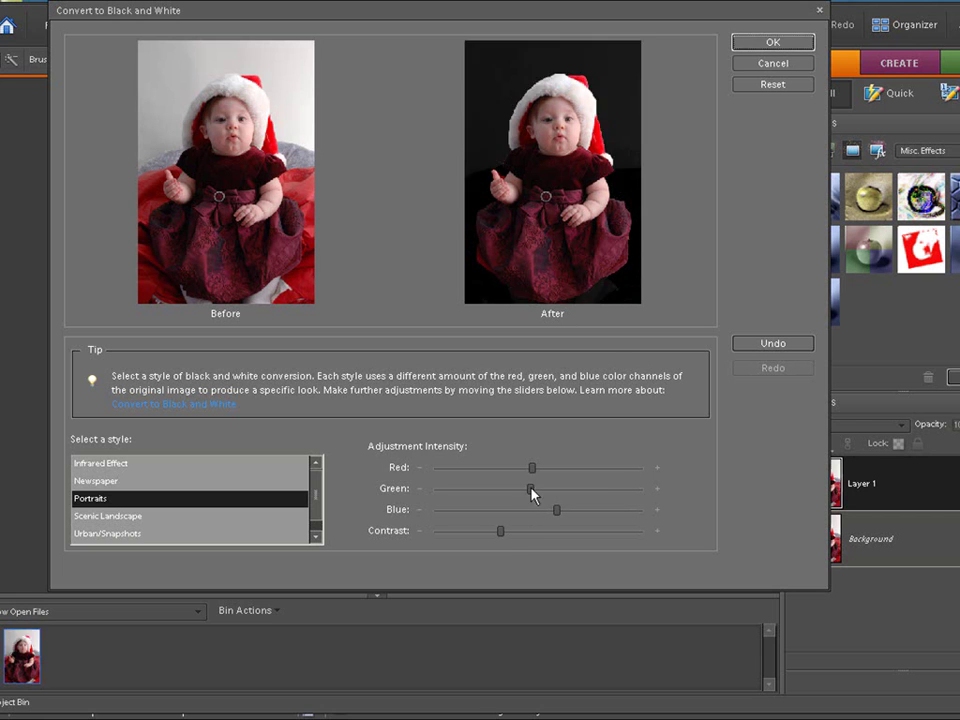
drag(531, 488, 554, 490)
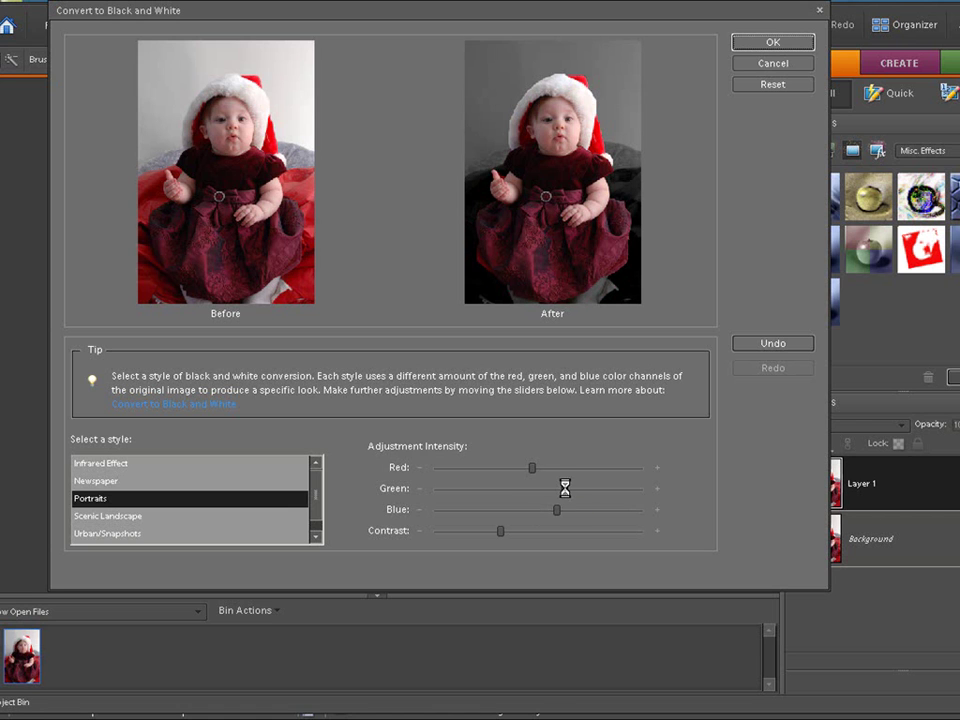
click(760, 46)
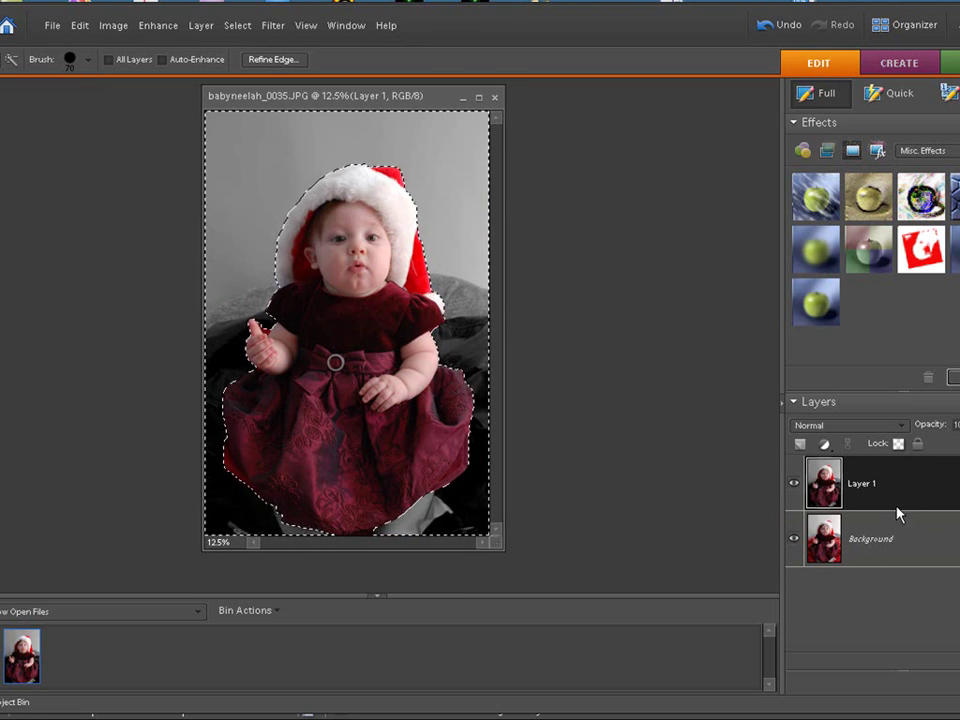
- Toggle Background and Layer 1 visibility to compare the converted and original images
click(796, 540)
click(796, 540)
click(795, 485)
click(795, 485)
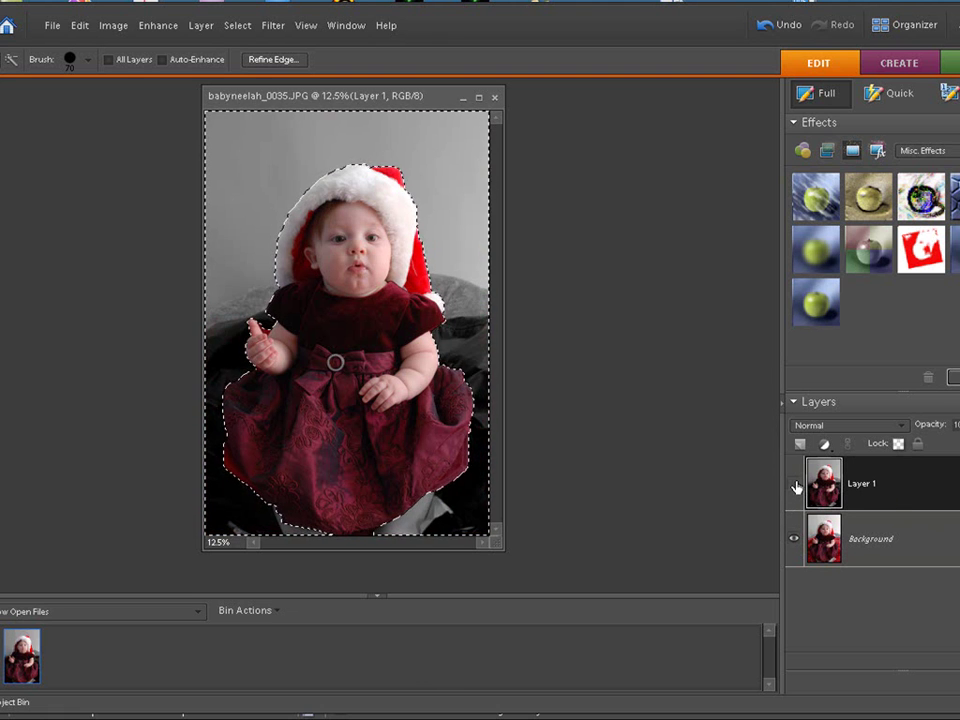
click(795, 485)
click(795, 485)
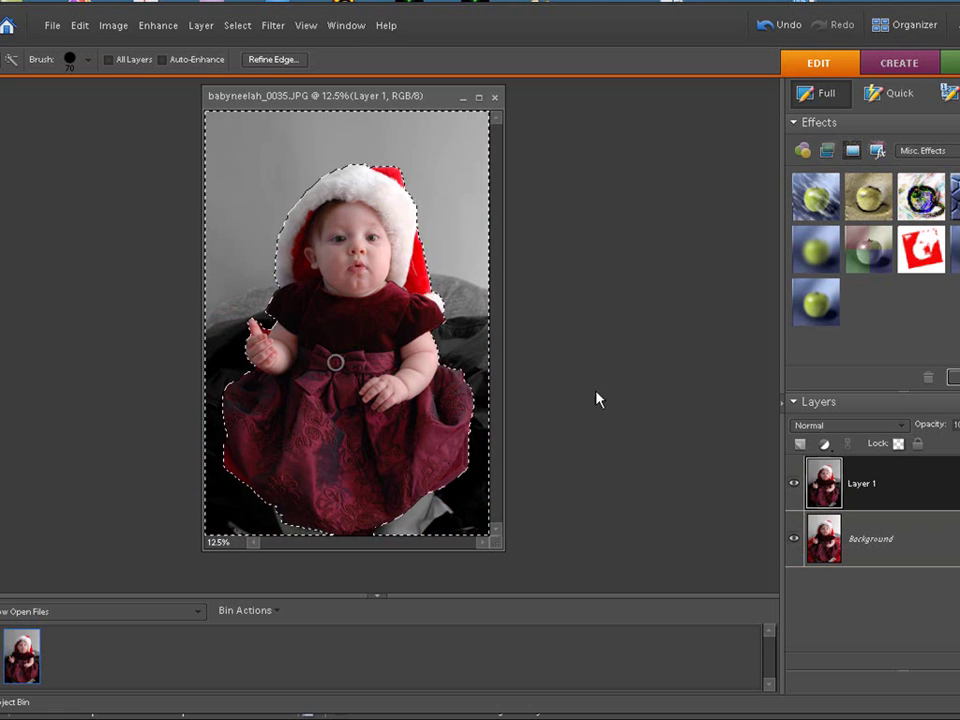
- Deselect everything and delete the converted Layer 1
click(237, 25)
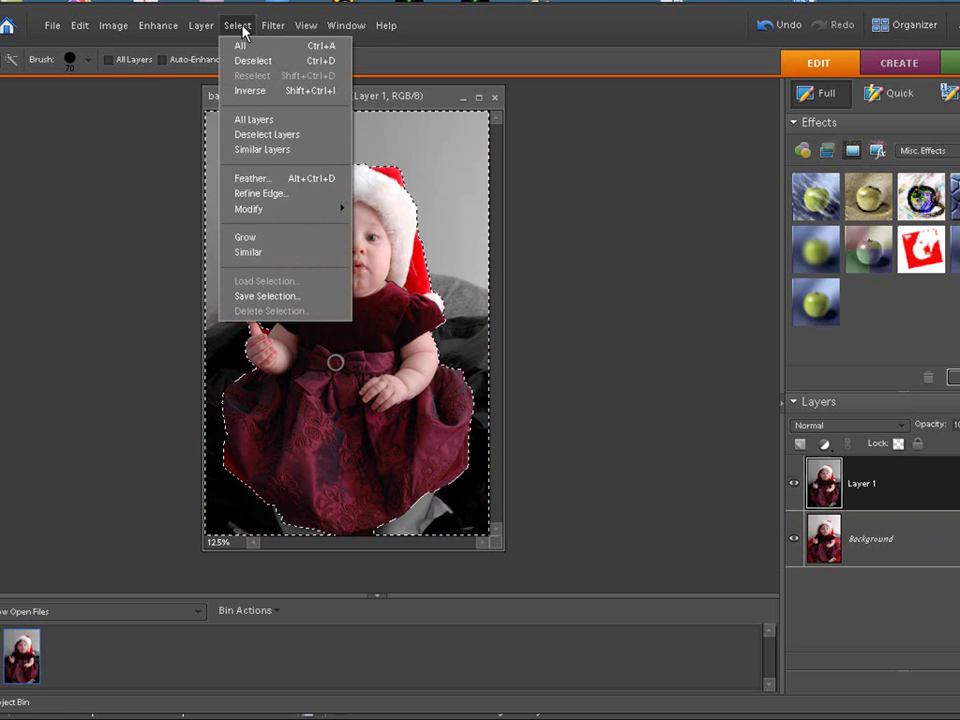
click(244, 61)
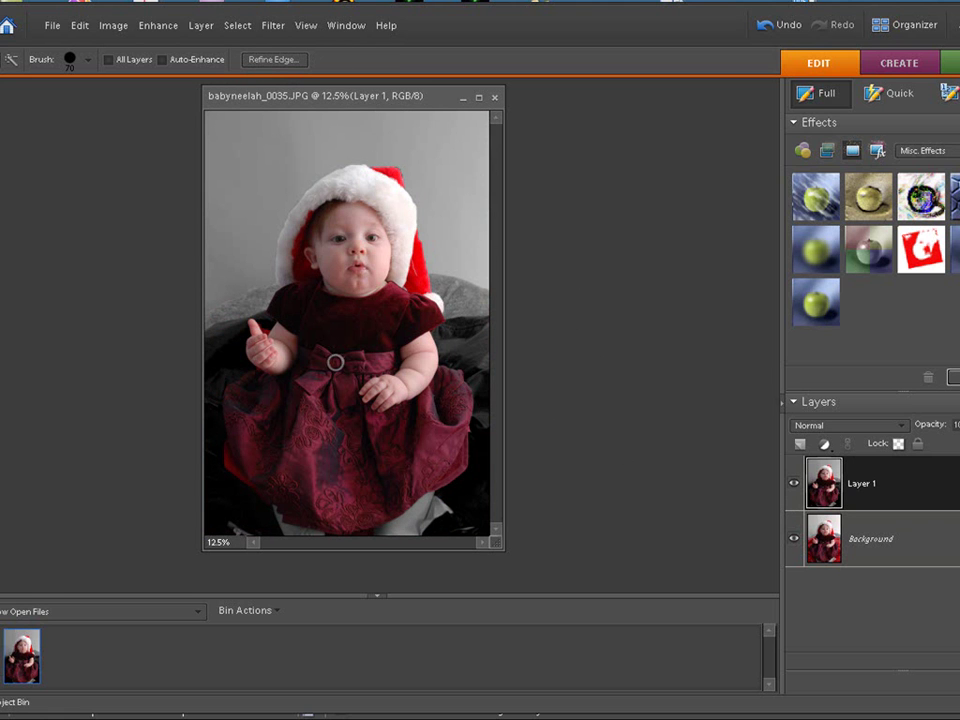
key(Delete)
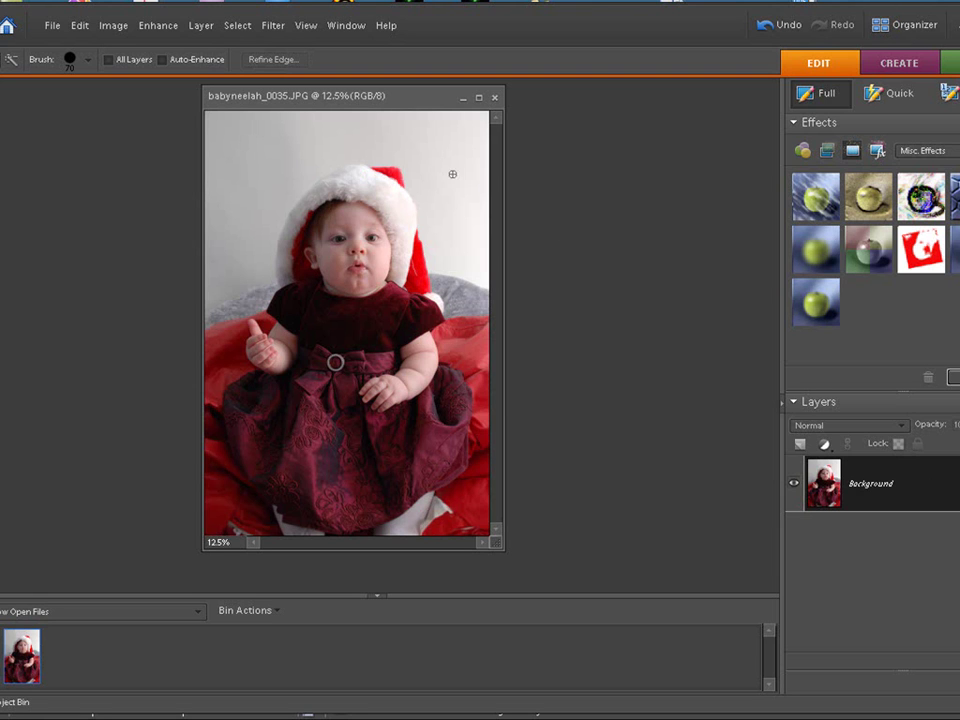
- Duplicate the baby photo onto a new Layer 1 with Ctrl+J
click(203, 27)
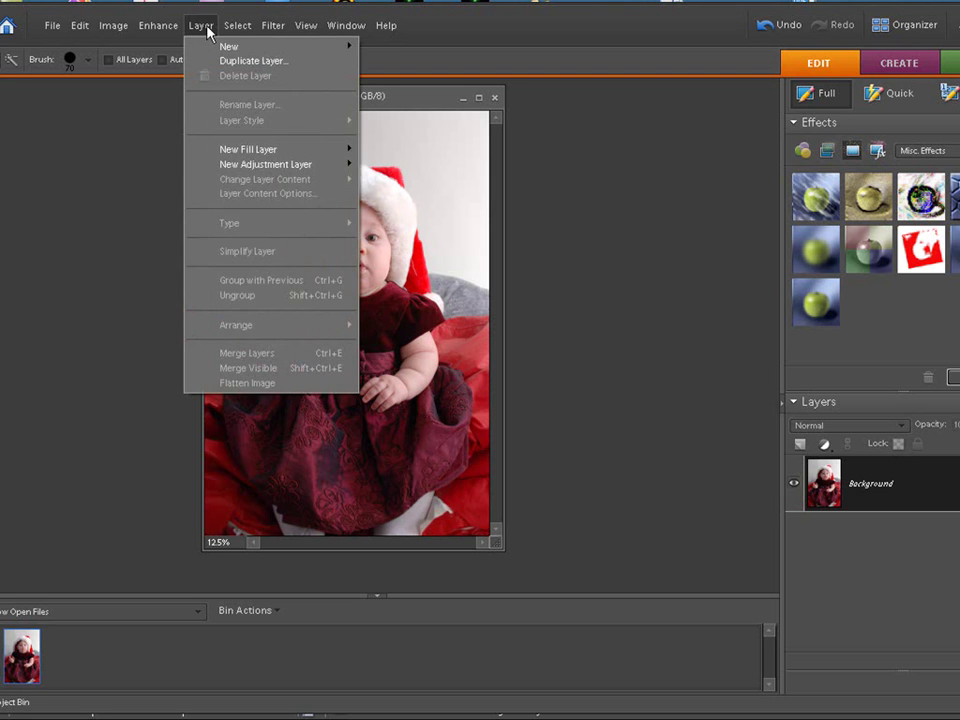
click(207, 28)
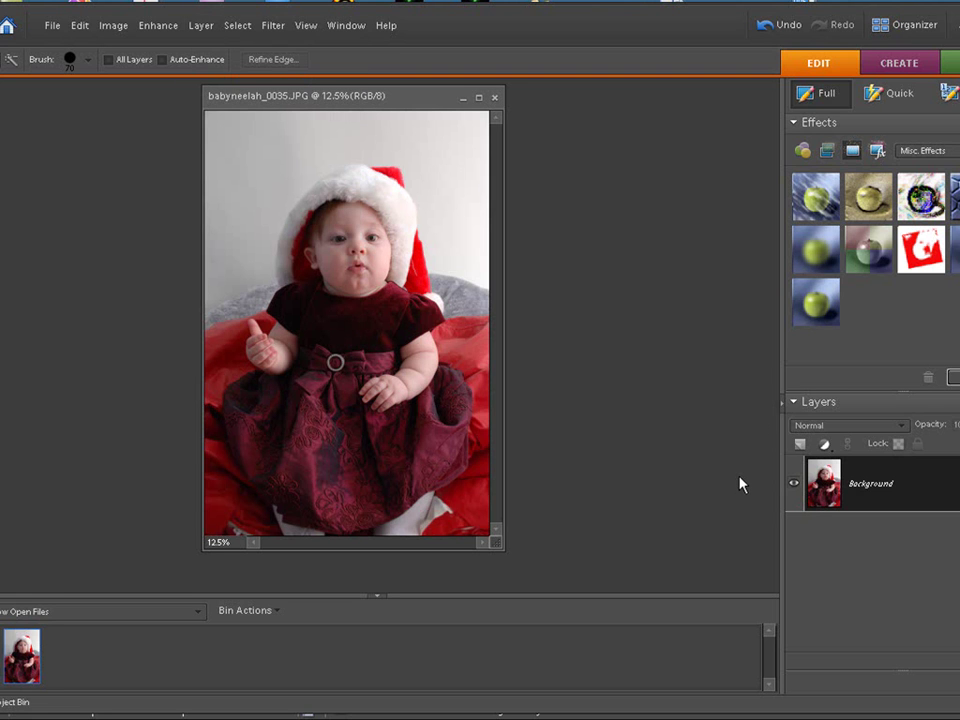
key(ctrl+j)
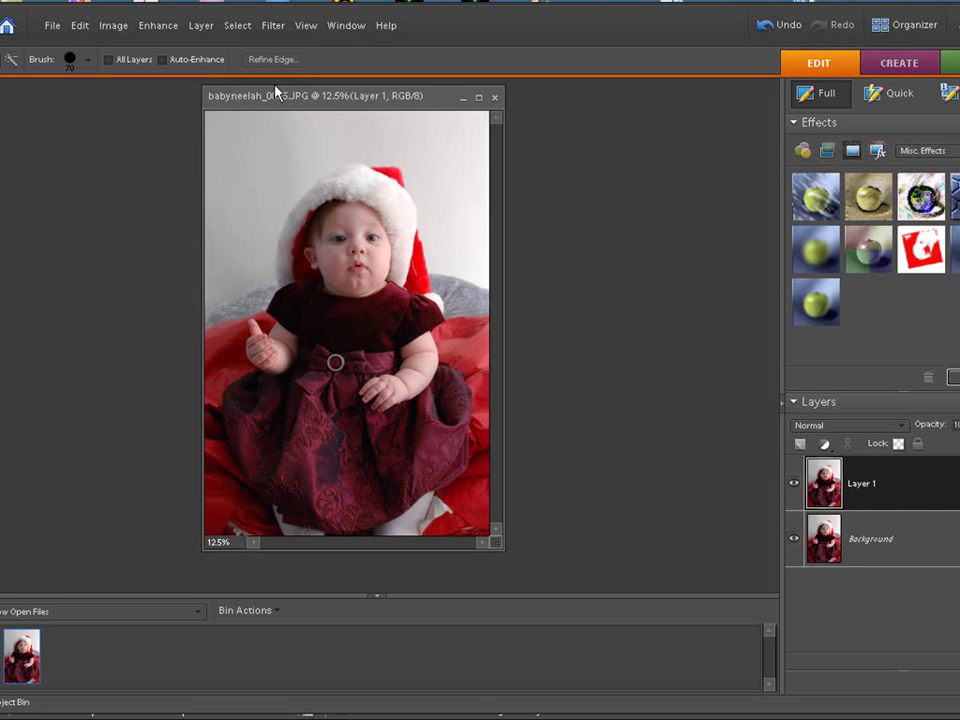
- Try a Hue/Saturation adjustment layer at -100 saturation, then cancel it
click(202, 26)
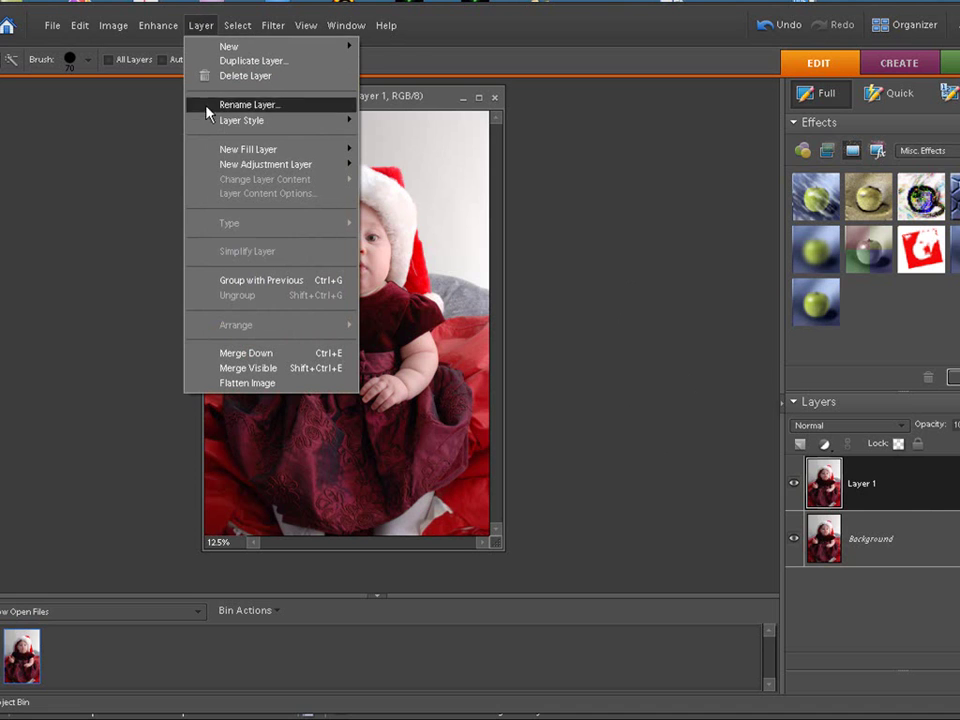
mouse_move(214, 167)
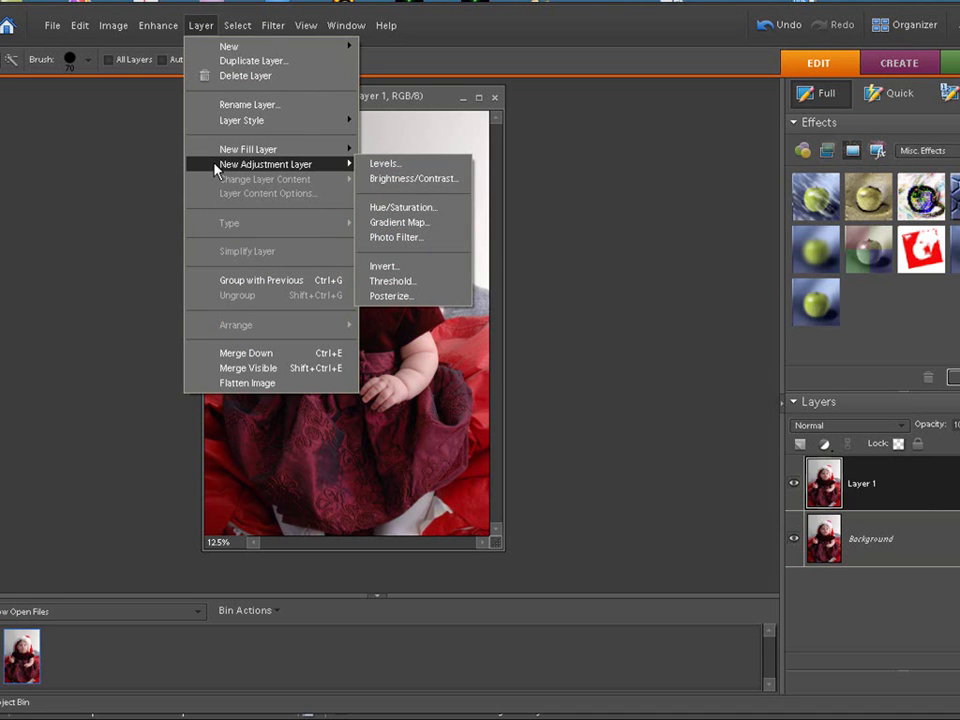
click(390, 207)
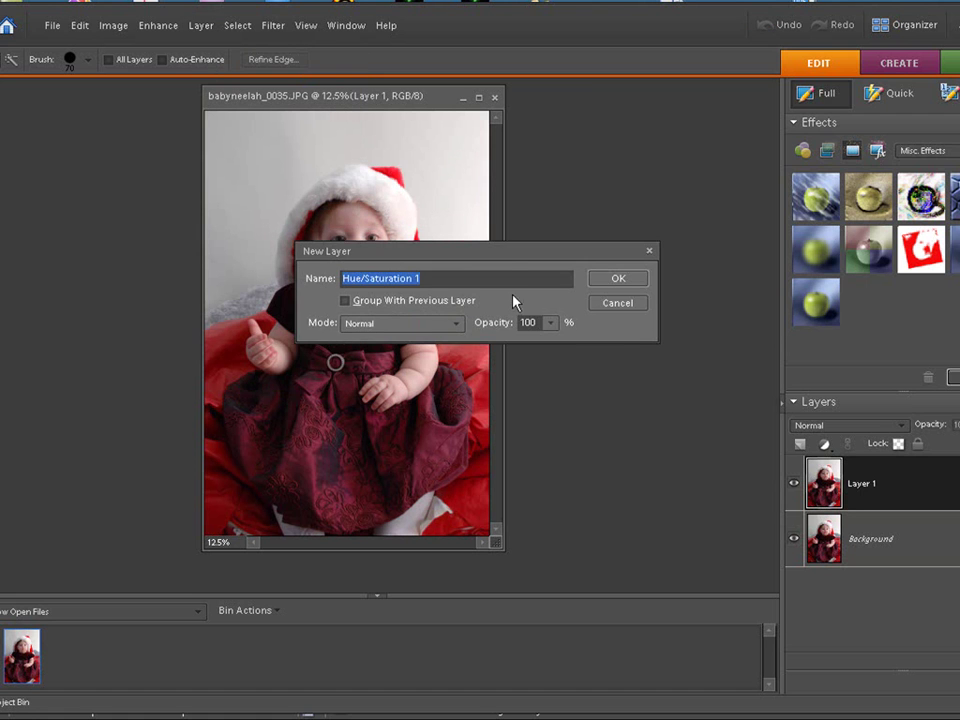
click(618, 280)
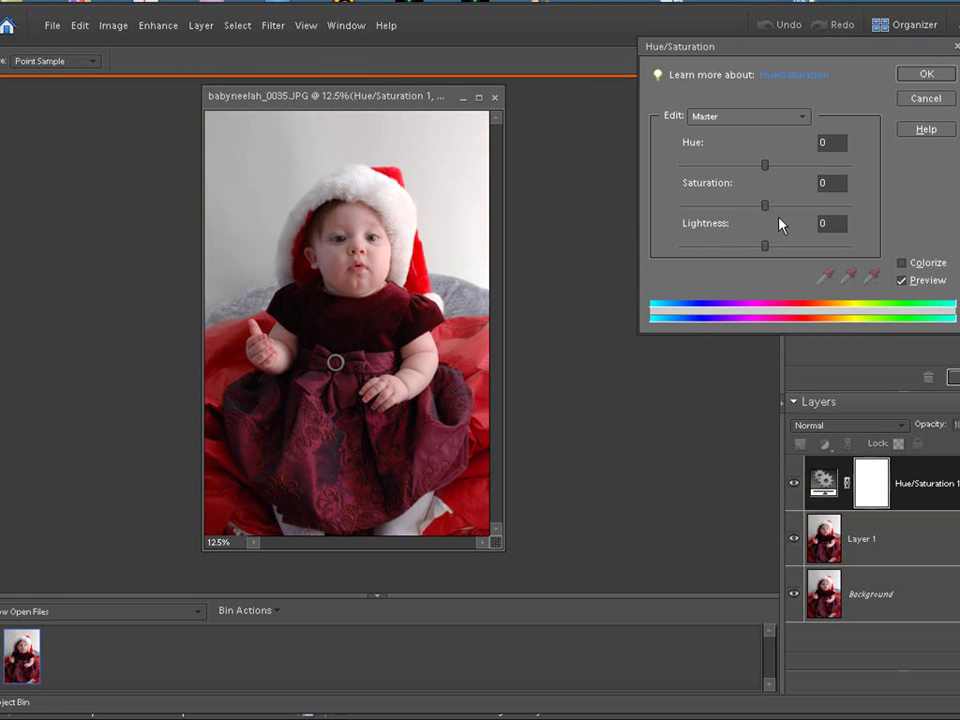
drag(766, 208, 673, 208)
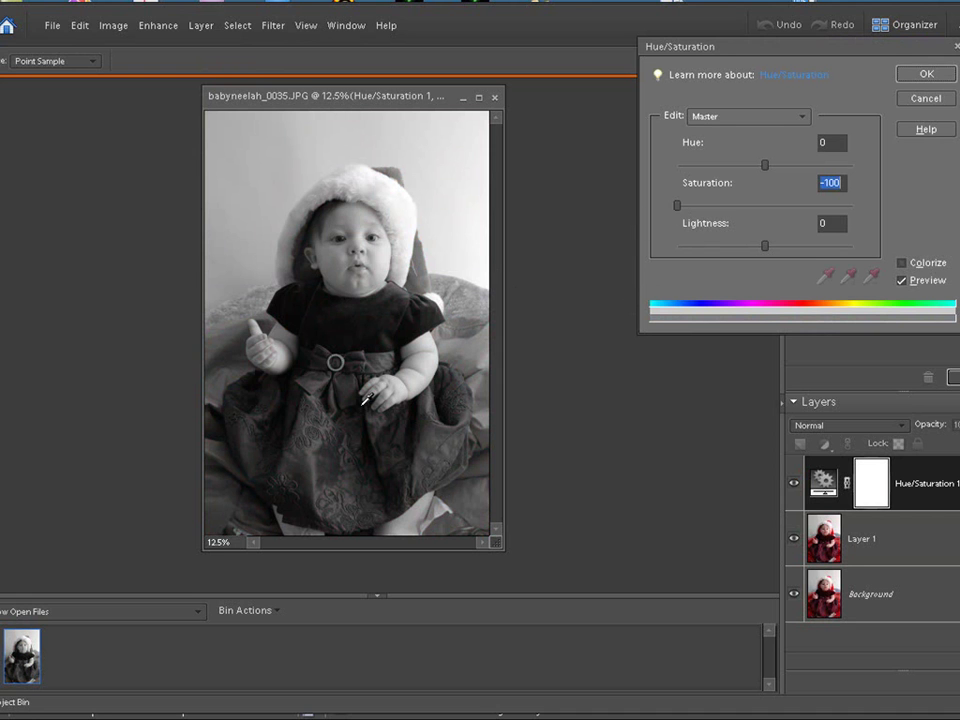
click(936, 104)
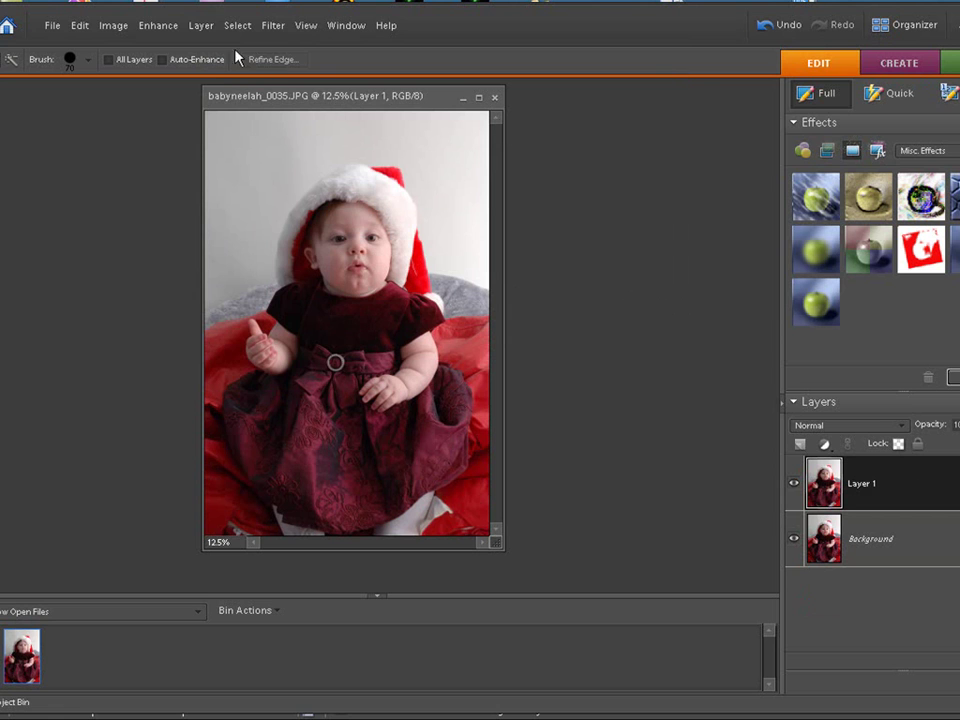
- Add a Gradient Map 1 adjustment layer using the black-to-white preset gradient
click(201, 27)
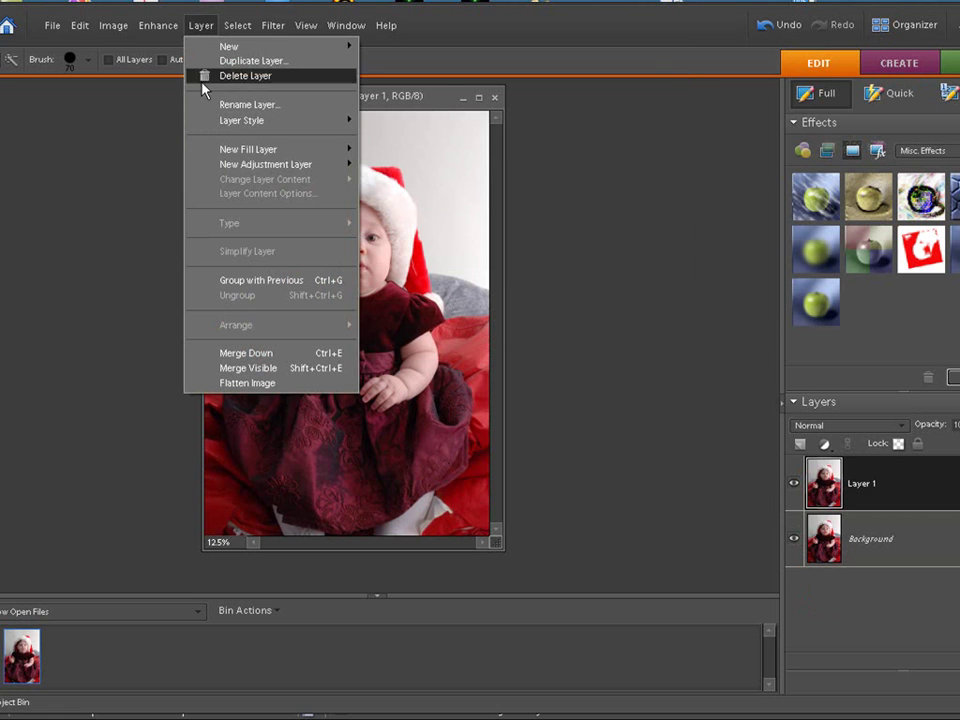
mouse_move(220, 167)
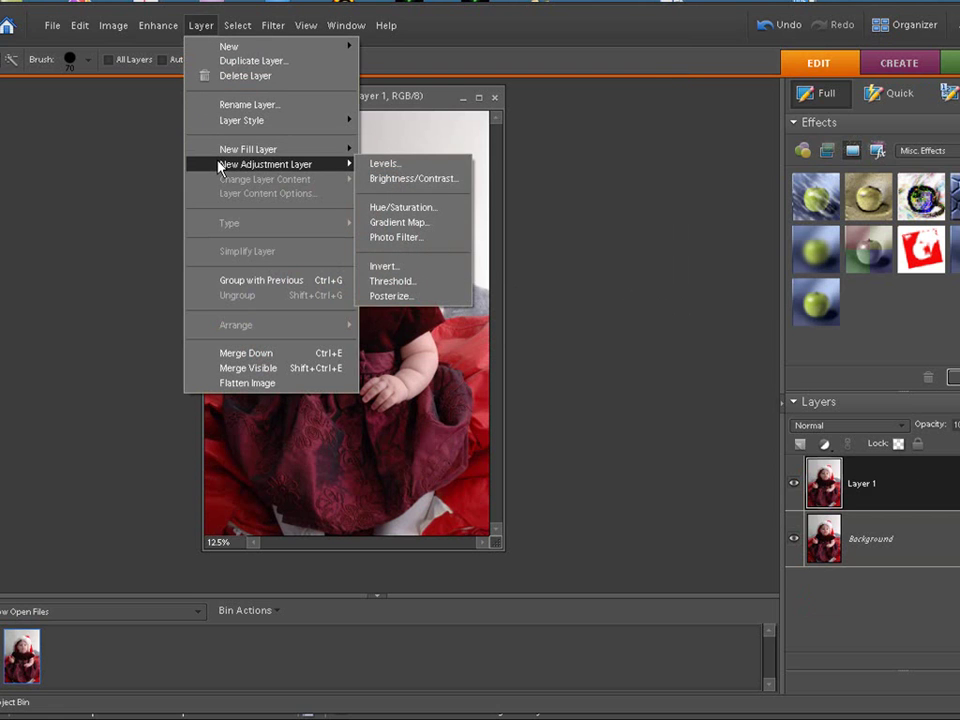
click(406, 222)
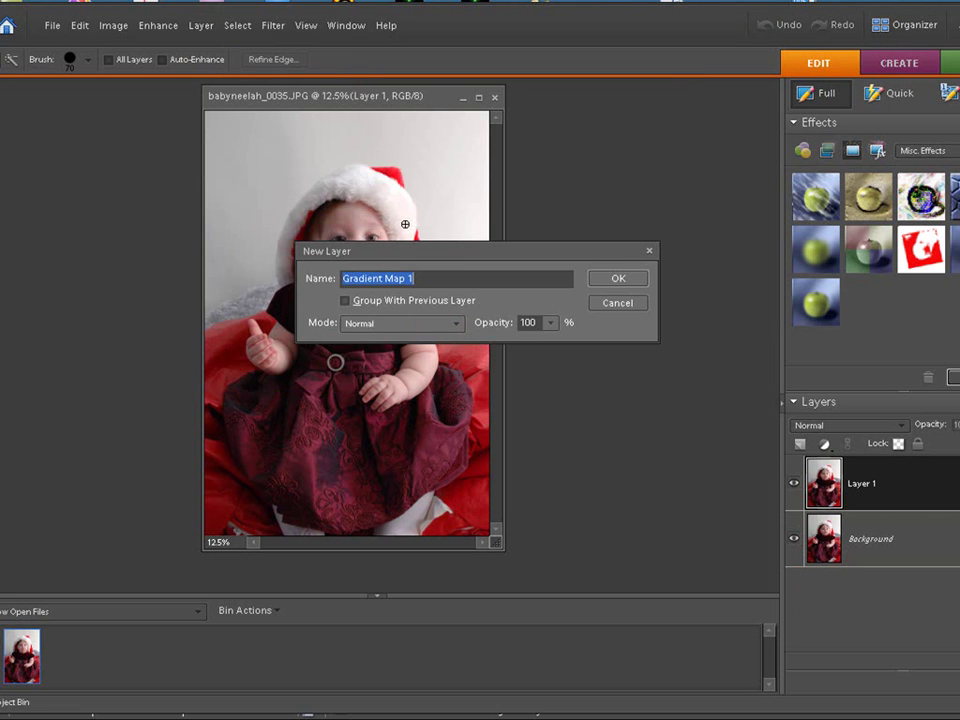
click(636, 277)
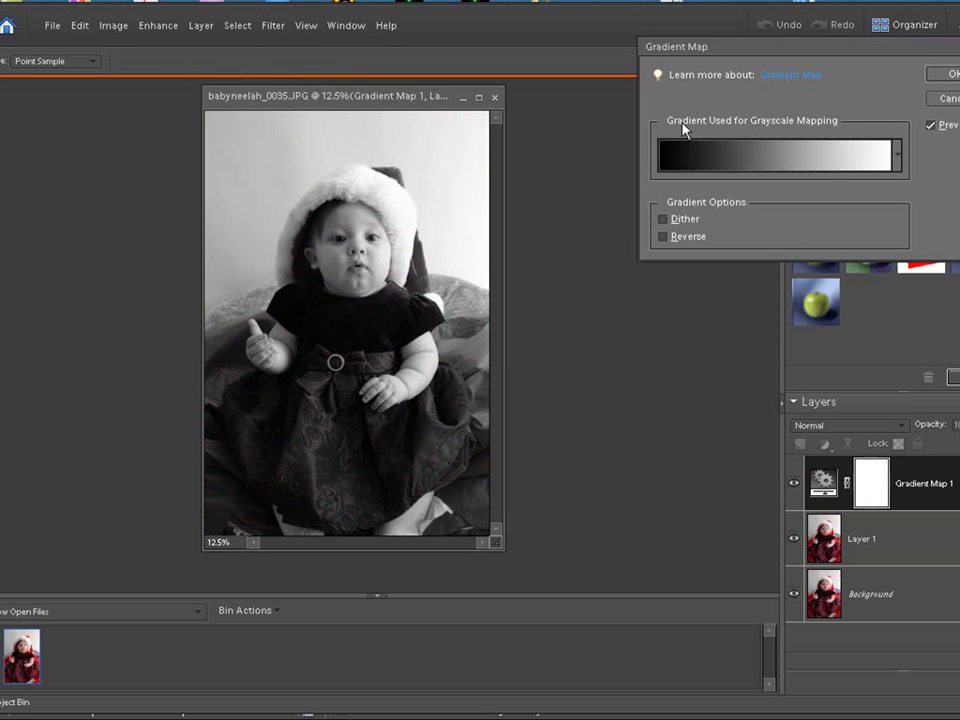
click(899, 155)
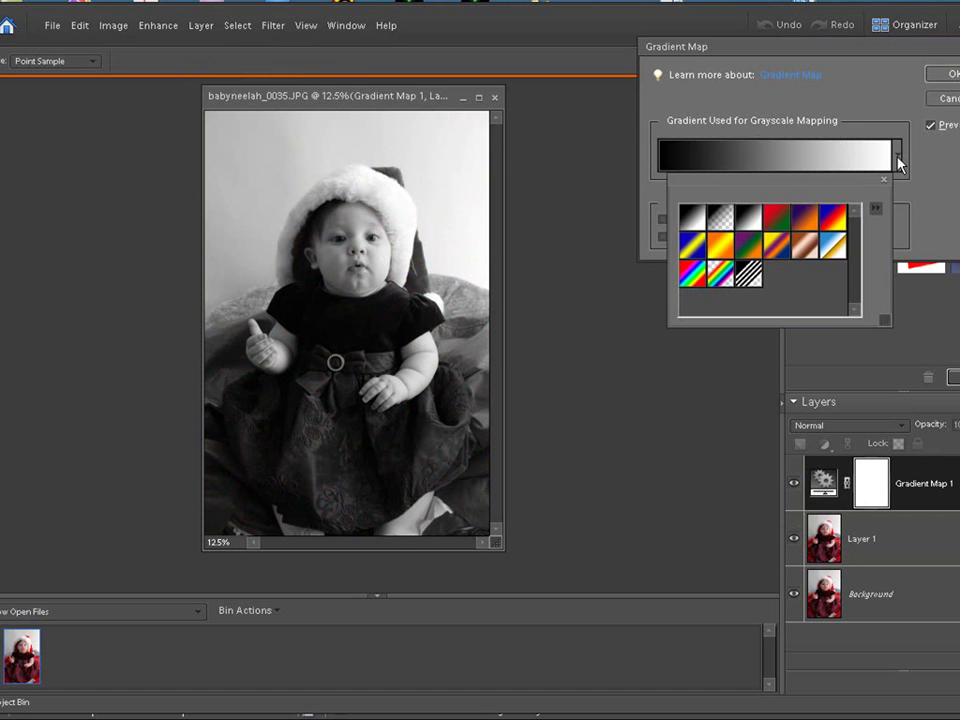
double_click(691, 222)
click(692, 220)
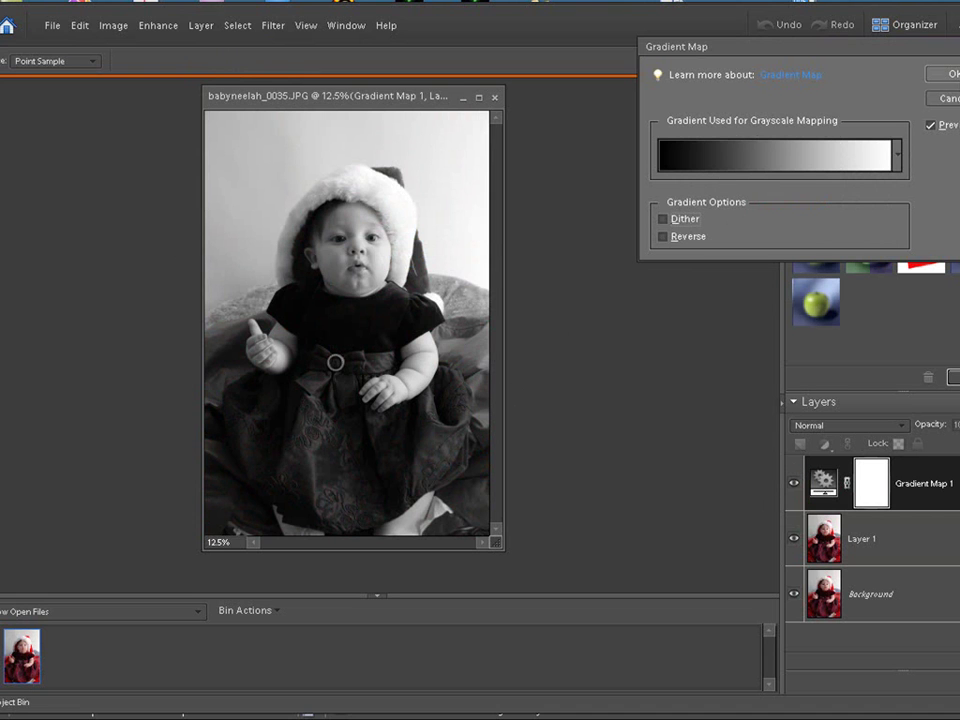
click(940, 73)
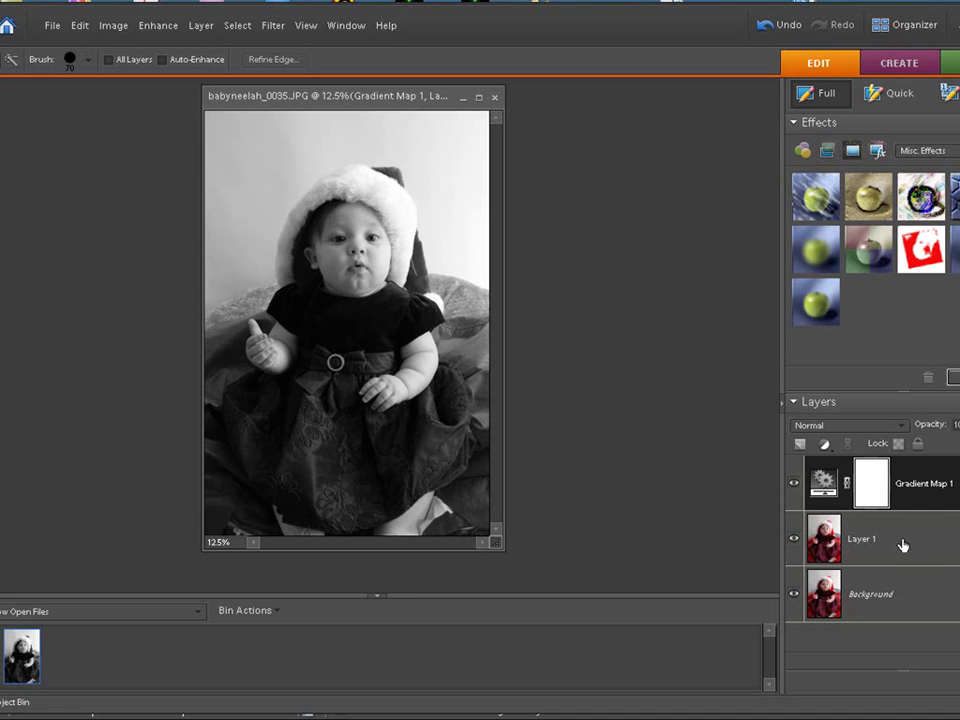
click(794, 484)
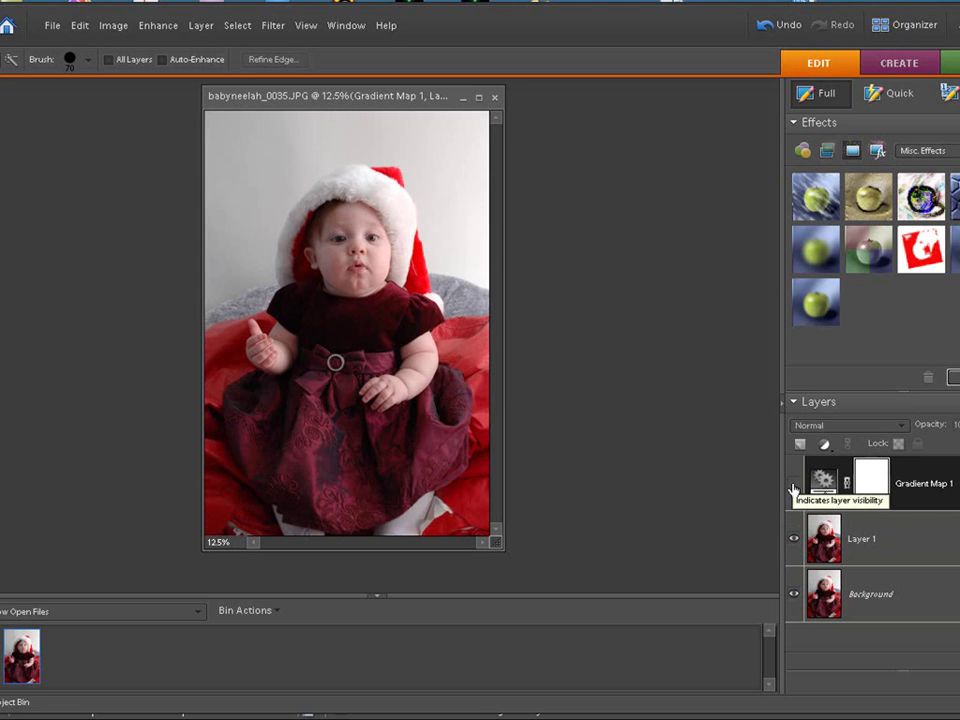
click(795, 486)
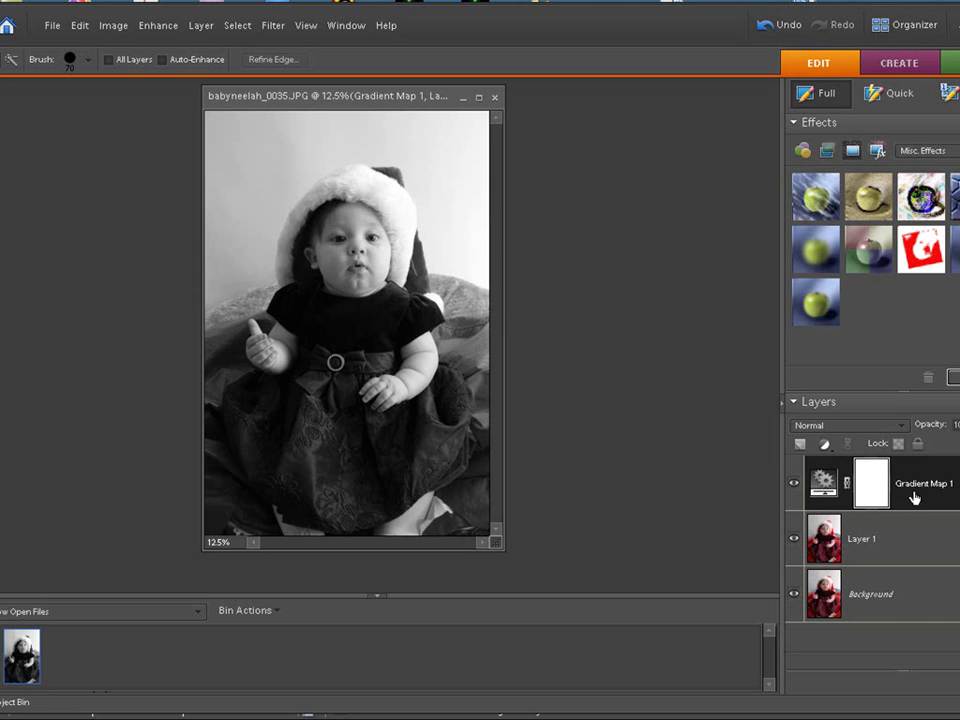
- Select Layer 1, take the 250 px Brush, and undo a test stroke on the face
click(917, 545)
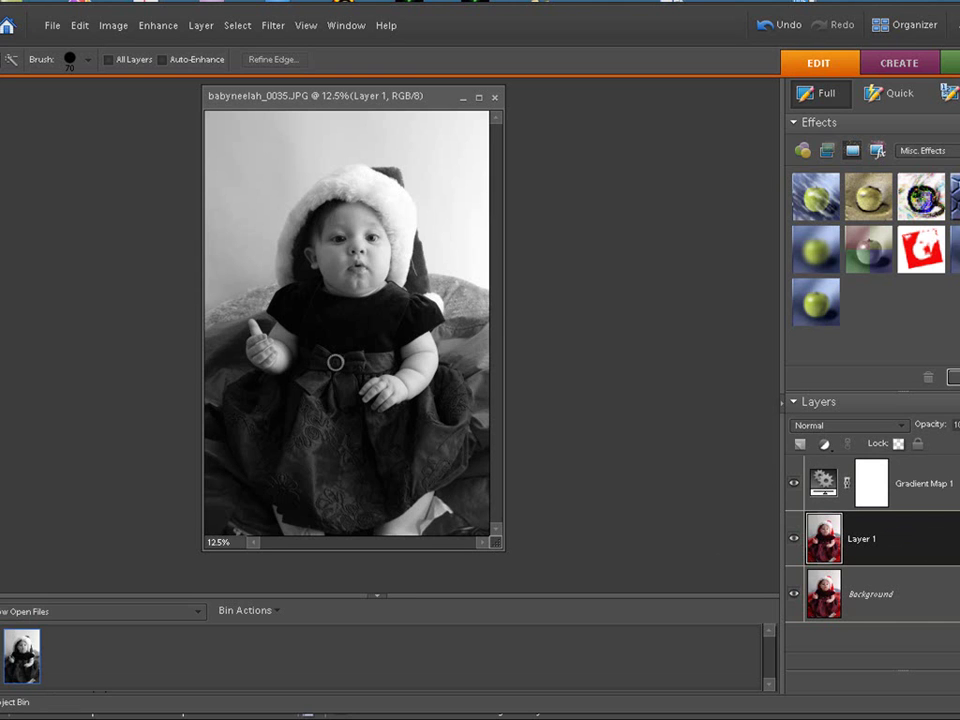
key(b)
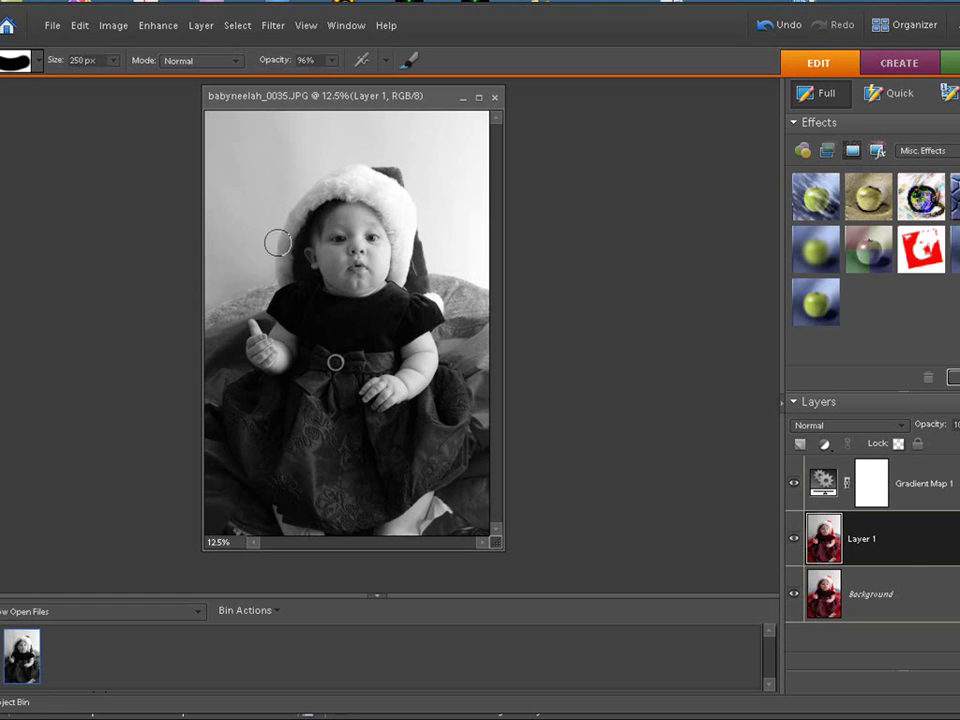
mouse_move(321, 257)
mouse_down()
mouse_move(335, 227)
mouse_move(350, 220)
mouse_move(365, 236)
mouse_move(365, 256)
mouse_move(343, 282)
mouse_up()
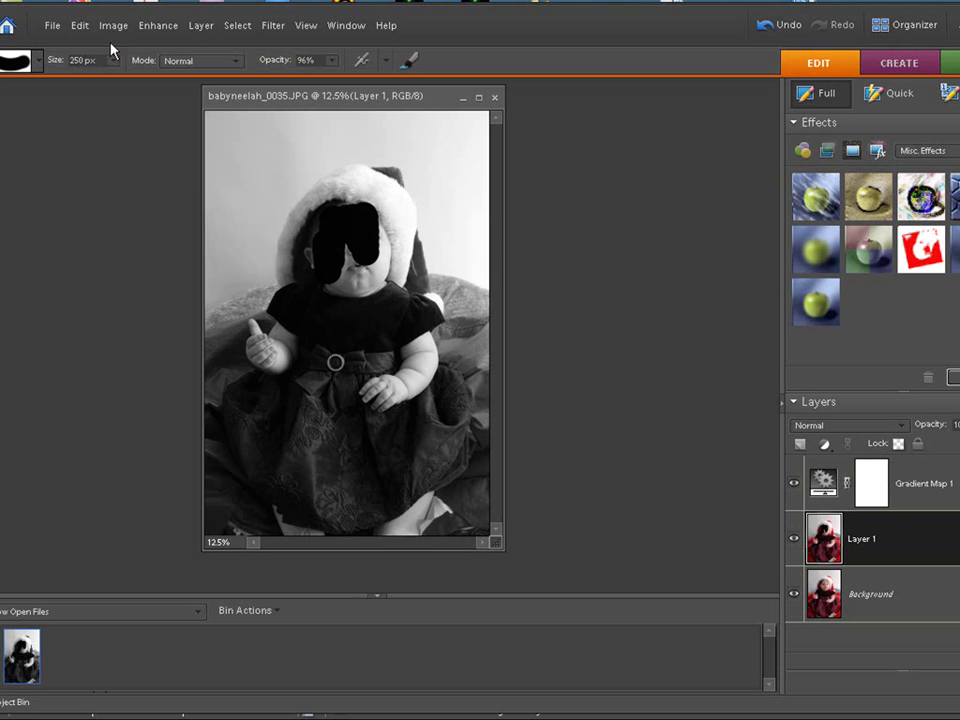
click(79, 26)
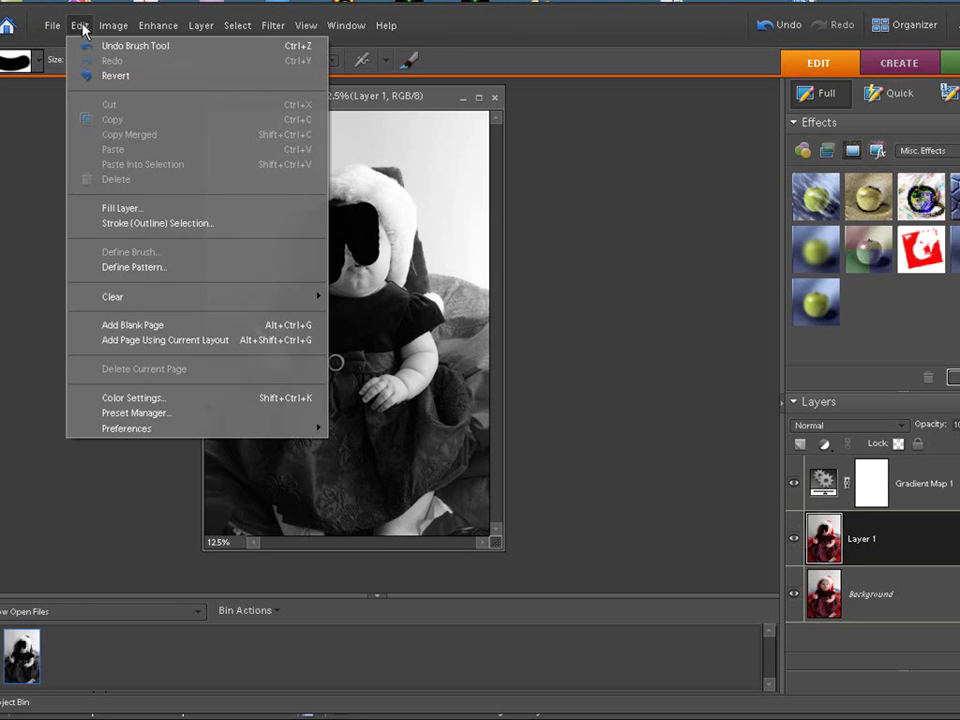
click(81, 45)
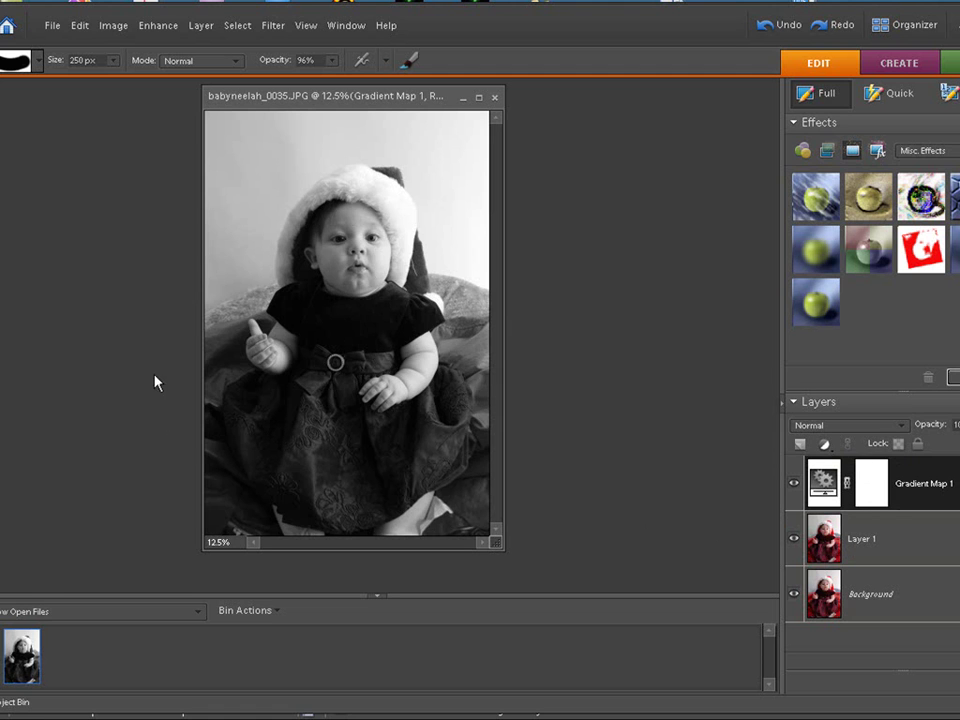
- Accept the flatten prompt and paint a brush stroke over the baby's shoulder
click(271, 356)
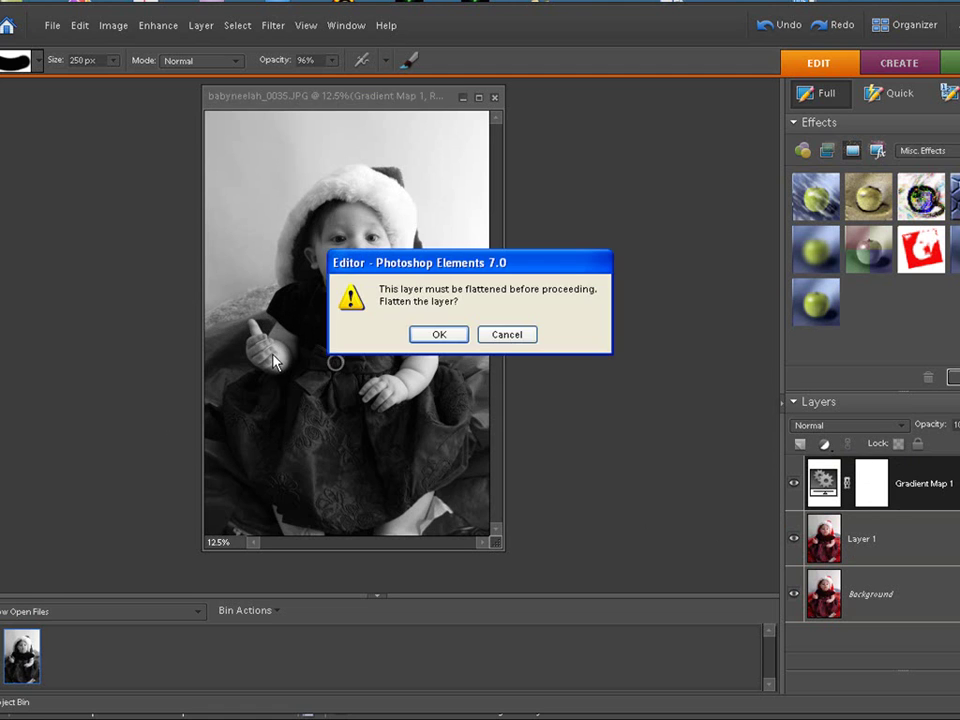
click(437, 335)
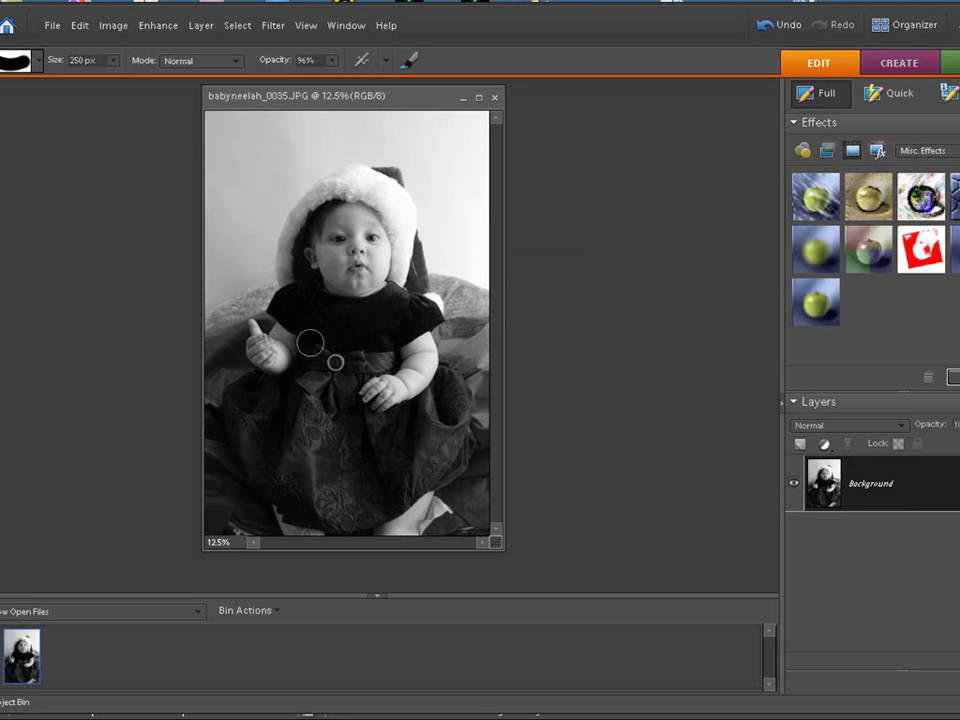
mouse_move(310, 343)
mouse_down()
mouse_move(321, 285)
mouse_move(321, 326)
mouse_up()
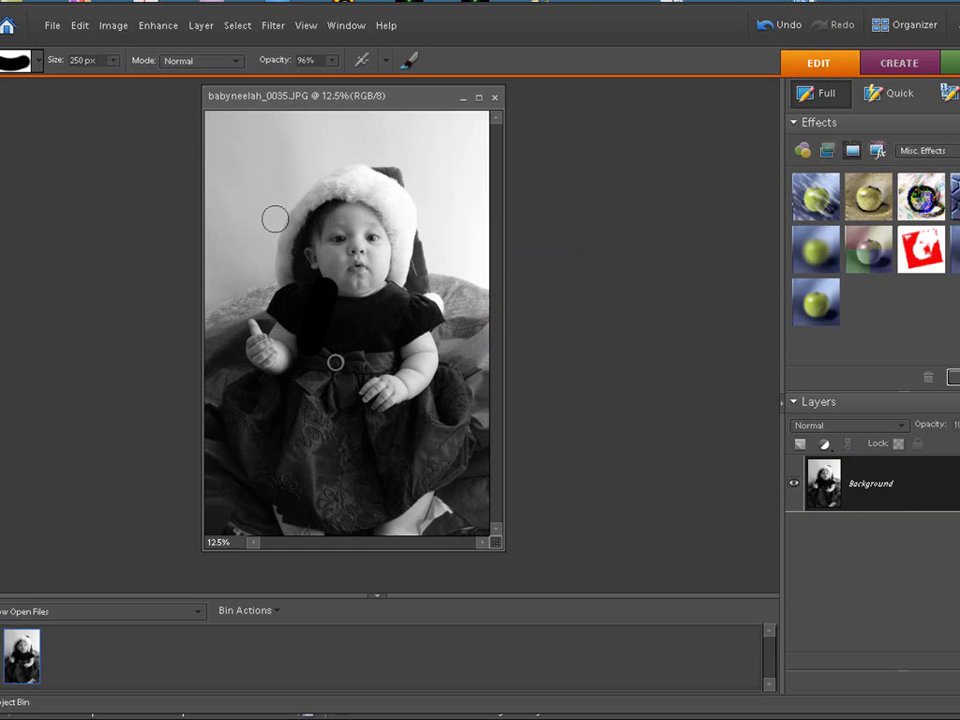
click(76, 25)
- Undo the stroke, then paint colour back on the chest, raised hand, and dress sash and bow
click(120, 45)
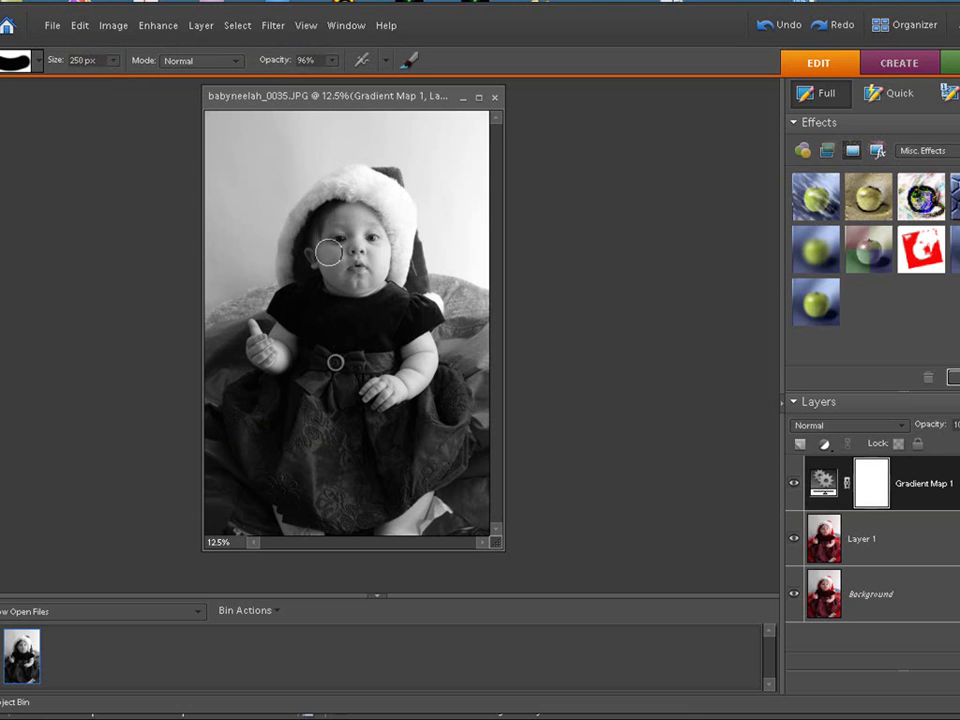
click(338, 298)
mouse_move(338, 298)
mouse_down()
mouse_move(287, 319)
mouse_move(289, 305)
mouse_move(273, 360)
mouse_move(293, 340)
mouse_move(299, 347)
mouse_move(319, 335)
mouse_move(335, 288)
mouse_move(357, 308)
mouse_move(359, 277)
mouse_move(339, 258)
mouse_move(330, 262)
mouse_move(325, 245)
mouse_move(341, 218)
mouse_move(366, 211)
mouse_move(385, 243)
mouse_move(378, 285)
mouse_move(359, 233)
mouse_move(343, 262)
mouse_move(386, 305)
mouse_move(393, 298)
mouse_move(435, 322)
mouse_move(423, 275)
mouse_move(407, 259)
mouse_move(390, 179)
mouse_move(343, 180)
mouse_move(327, 197)
mouse_move(384, 202)
mouse_move(399, 242)
mouse_move(391, 281)
mouse_move(366, 241)
mouse_move(339, 230)
mouse_move(295, 262)
mouse_move(300, 229)
mouse_up()
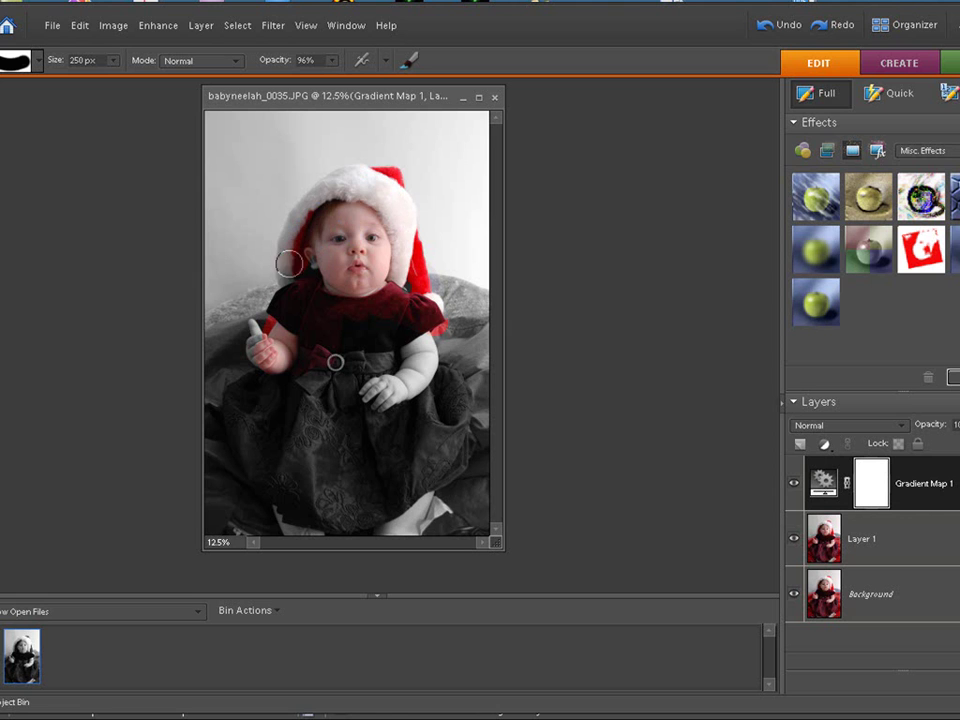
mouse_move(274, 361)
mouse_down()
mouse_move(306, 354)
mouse_move(343, 371)
mouse_move(358, 350)
mouse_move(378, 341)
mouse_move(383, 353)
mouse_move(402, 333)
mouse_move(431, 360)
mouse_move(427, 341)
mouse_move(369, 396)
mouse_move(405, 399)
mouse_move(441, 376)
mouse_move(458, 422)
mouse_move(431, 438)
mouse_move(428, 407)
mouse_up()
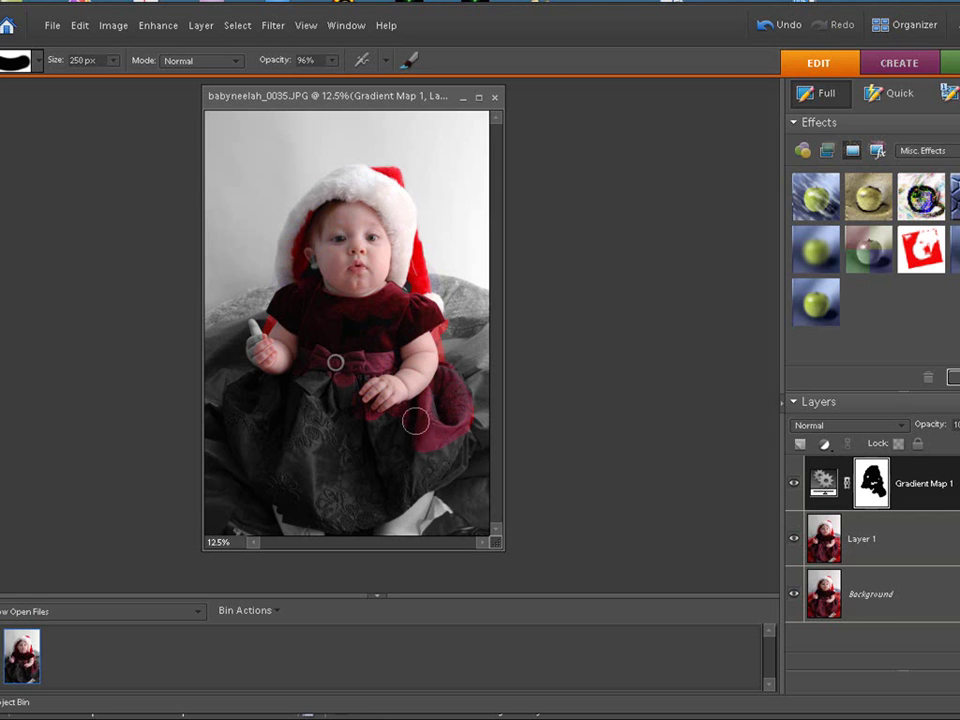
- Compare with the original, then paint the mask over the lower dress and upper-left background shadow
click(794, 485)
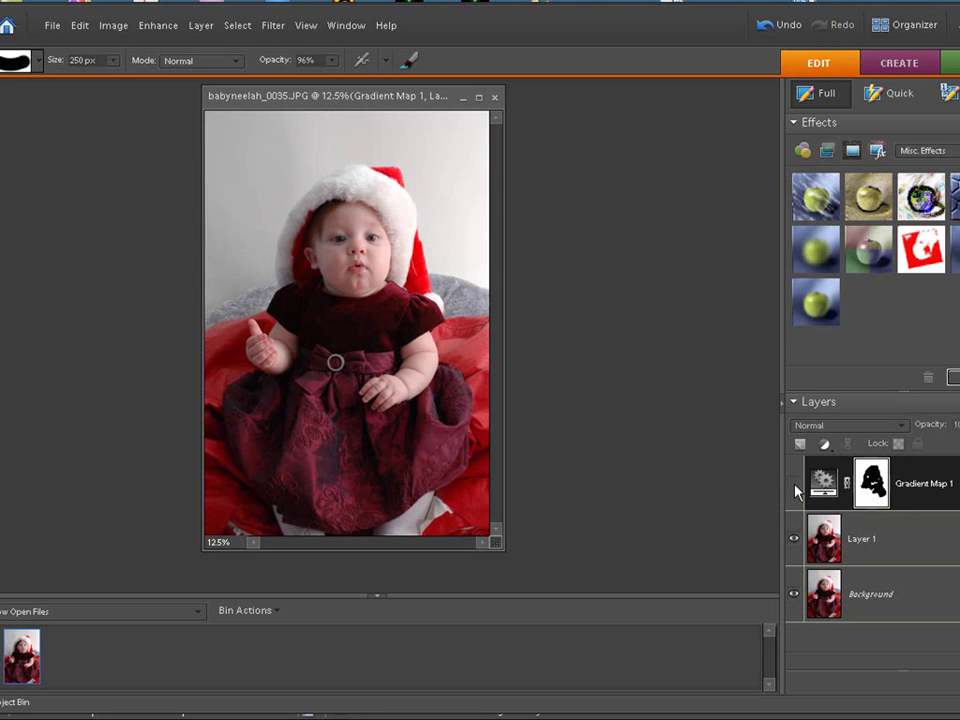
click(794, 485)
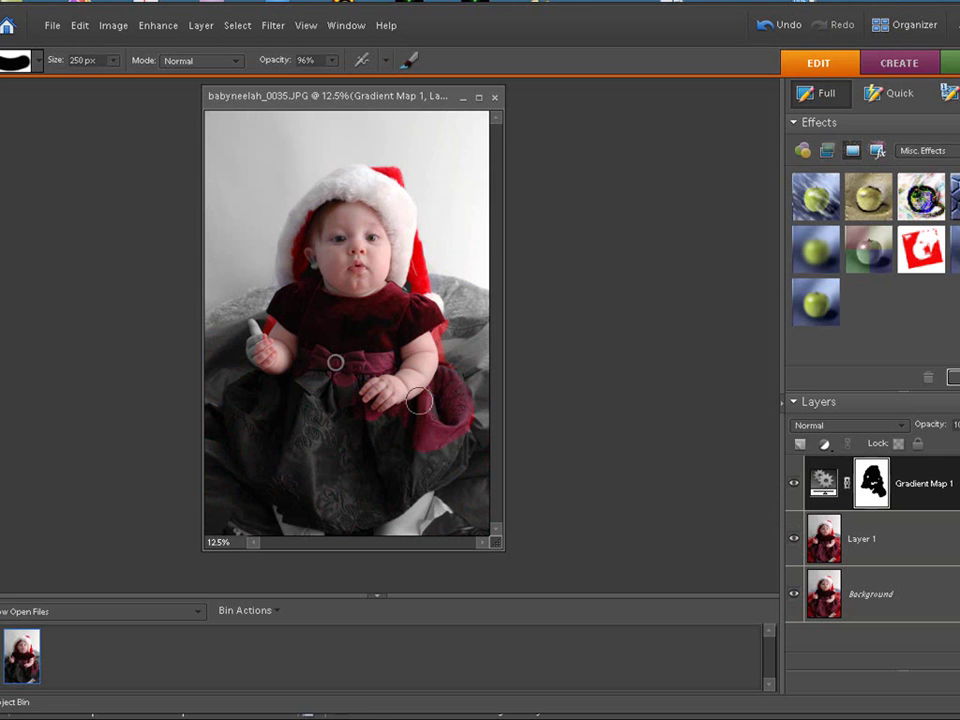
mouse_move(335, 432)
mouse_down()
mouse_move(348, 397)
mouse_move(346, 409)
mouse_move(356, 390)
mouse_move(324, 390)
mouse_move(325, 376)
mouse_move(322, 394)
mouse_move(287, 366)
mouse_up()
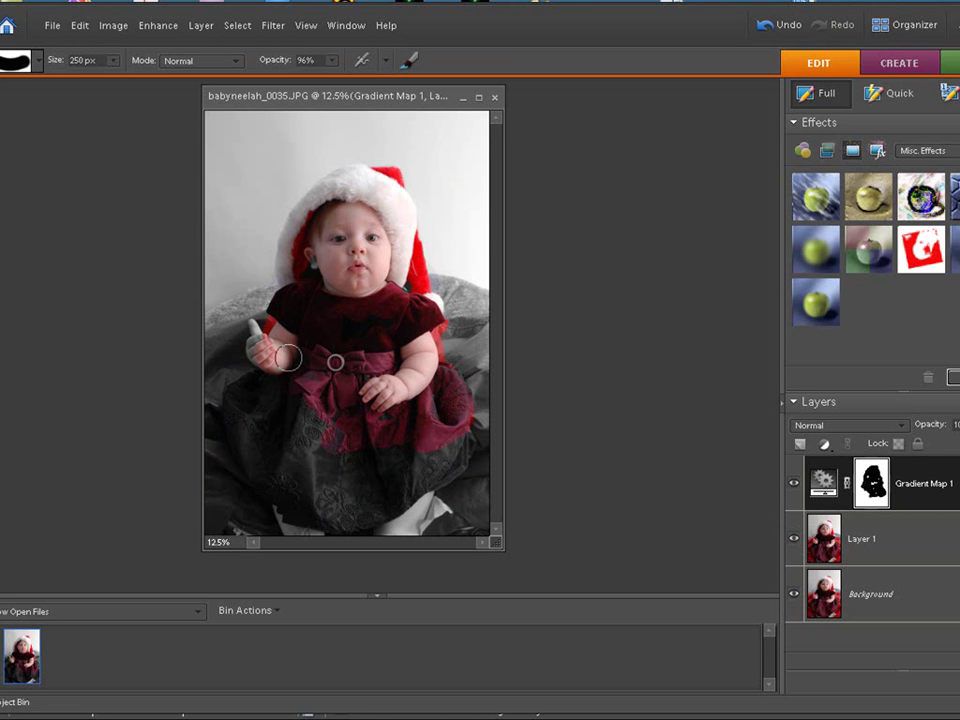
mouse_move(264, 302)
mouse_down()
mouse_move(251, 192)
mouse_move(233, 248)
mouse_move(236, 292)
mouse_move(254, 306)
mouse_move(252, 181)
mouse_move(265, 154)
mouse_move(268, 219)
mouse_up()
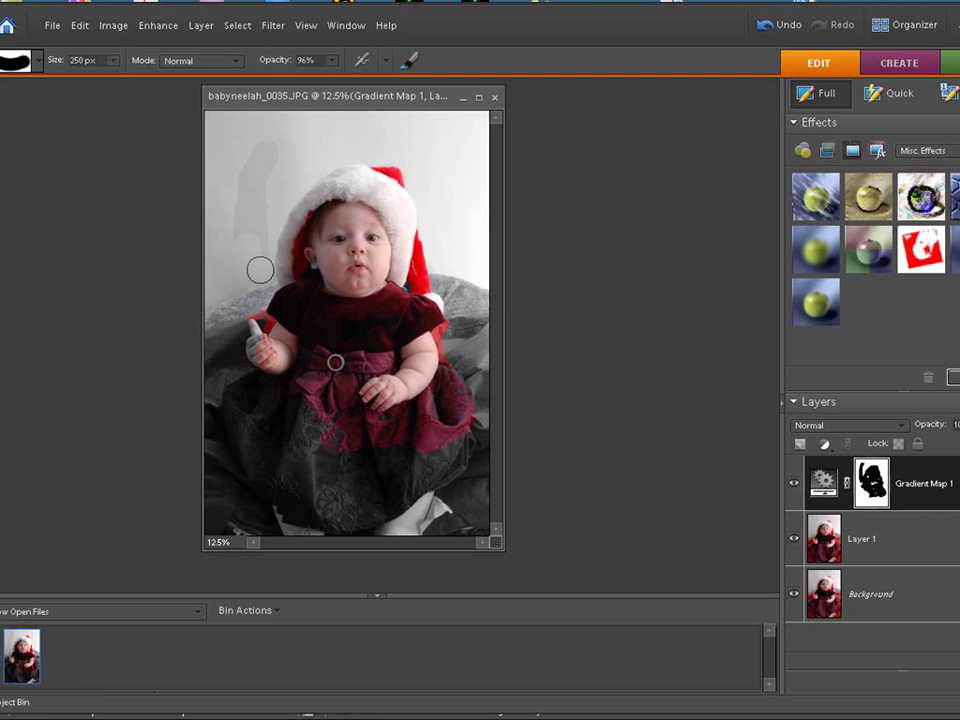
mouse_move(260, 272)
mouse_down()
mouse_move(251, 209)
mouse_move(240, 230)
mouse_move(252, 195)
mouse_move(261, 210)
mouse_move(274, 172)
mouse_move(266, 149)
mouse_move(241, 198)
mouse_move(256, 159)
mouse_move(243, 290)
mouse_move(262, 285)
mouse_move(252, 260)
mouse_move(230, 278)
mouse_move(217, 392)
mouse_move(300, 421)
mouse_move(292, 382)
mouse_move(256, 403)
mouse_move(325, 378)
mouse_move(283, 395)
mouse_move(256, 392)
mouse_move(238, 424)
mouse_move(232, 406)
mouse_move(268, 492)
mouse_move(251, 479)
mouse_move(313, 515)
mouse_move(277, 469)
mouse_move(290, 477)
mouse_move(276, 463)
mouse_move(264, 409)
mouse_move(303, 405)
mouse_move(333, 442)
mouse_move(275, 428)
mouse_move(290, 458)
mouse_move(303, 435)
mouse_move(342, 443)
mouse_move(332, 491)
mouse_move(448, 480)
mouse_move(357, 470)
mouse_move(424, 445)
mouse_move(439, 458)
mouse_move(420, 467)
mouse_move(461, 452)
mouse_move(420, 480)
mouse_move(370, 494)
mouse_move(311, 493)
mouse_move(339, 519)
mouse_move(361, 419)
mouse_up()
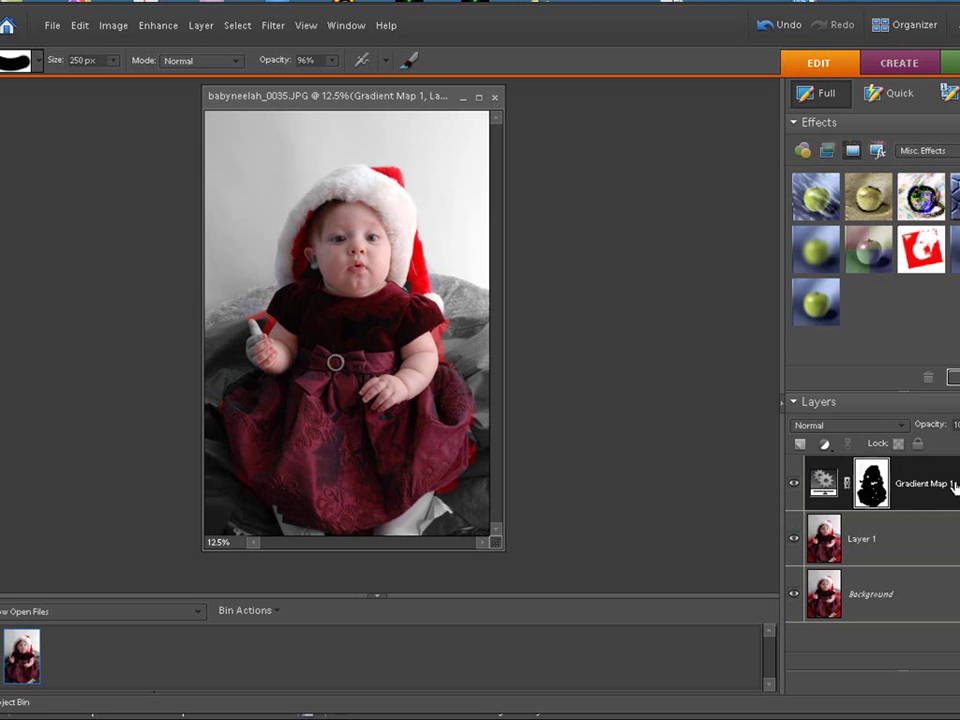
- Delete Gradient Map 1 and add a new black-to-white Gradient Map adjustment layer
drag(955, 487, 928, 377)
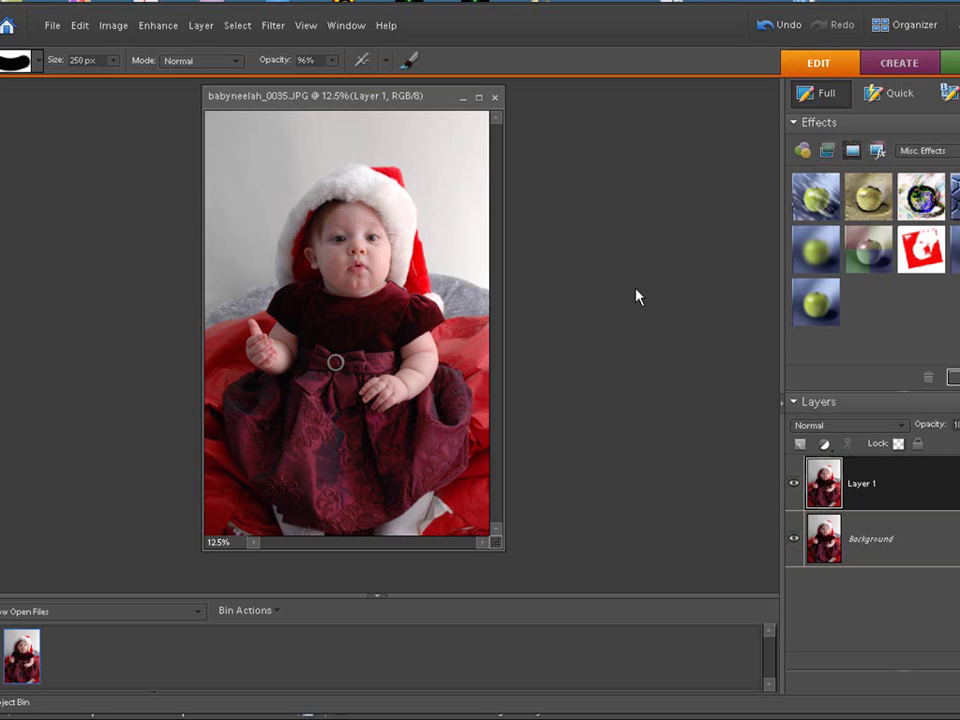
click(157, 26)
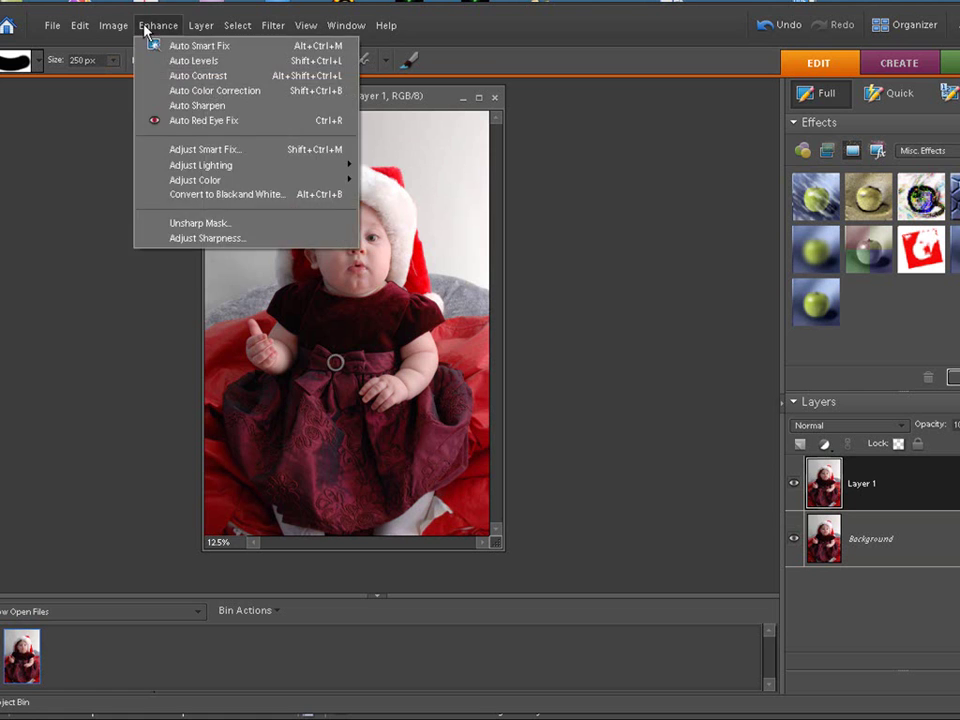
mouse_move(207, 27)
mouse_move(200, 165)
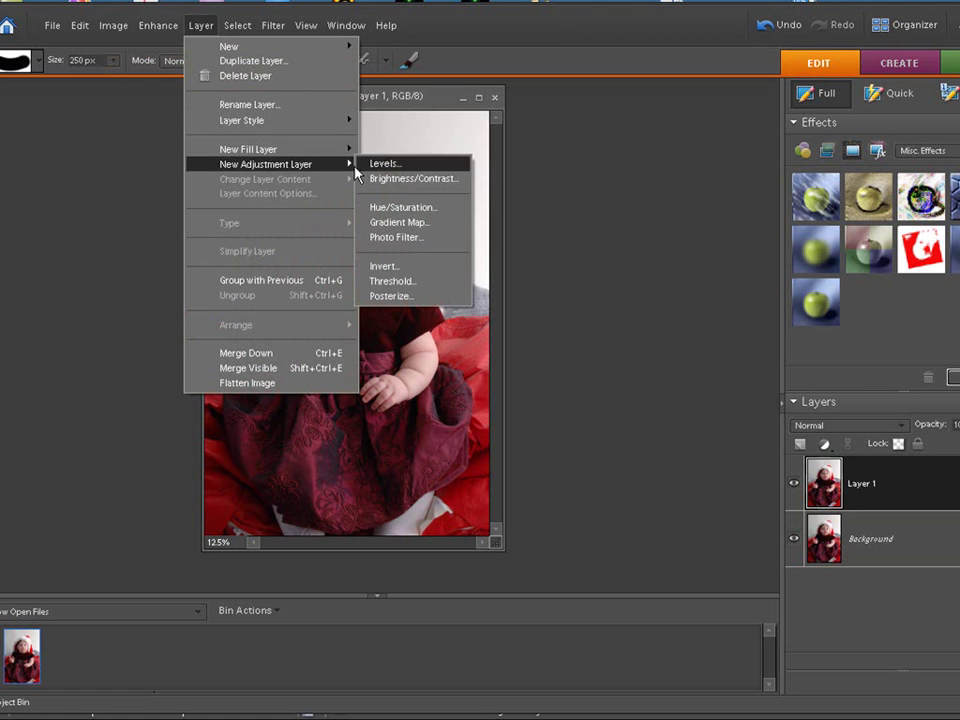
click(398, 222)
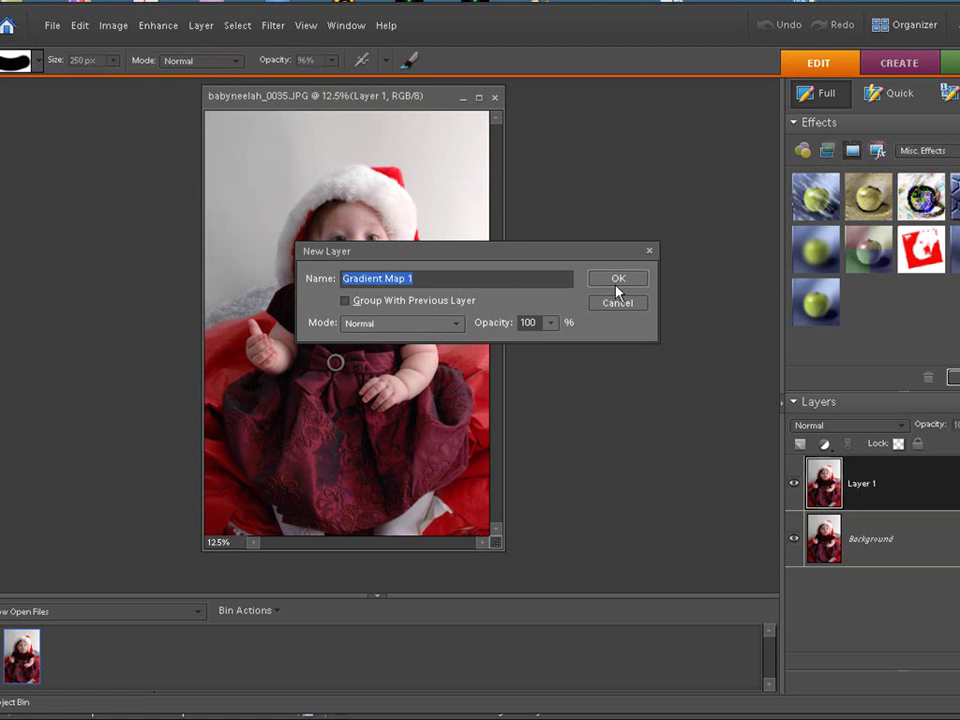
click(636, 280)
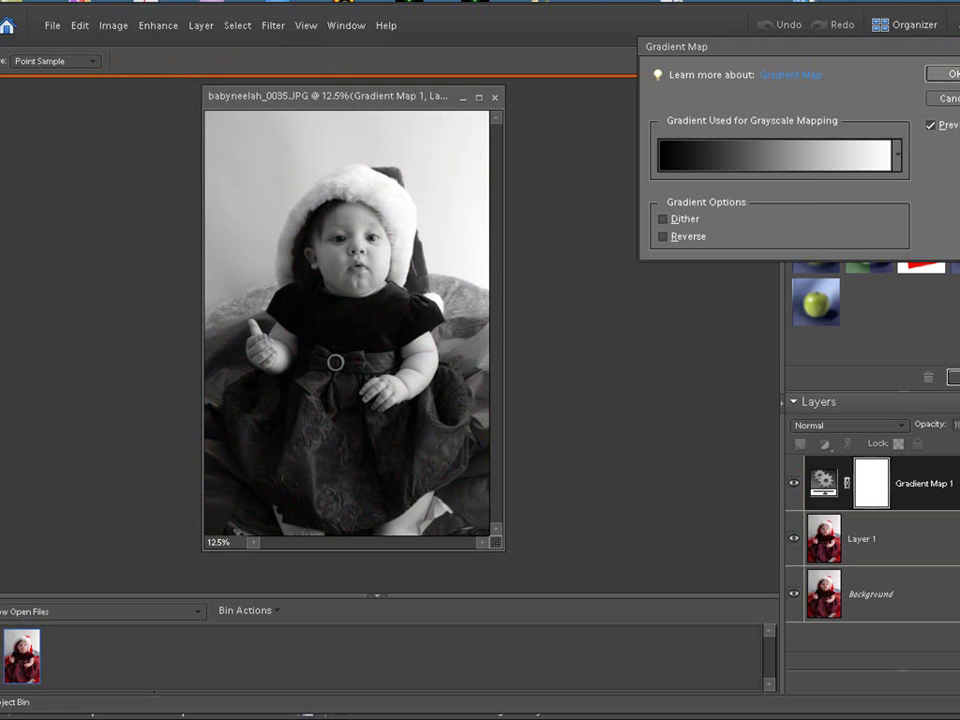
key(Return)
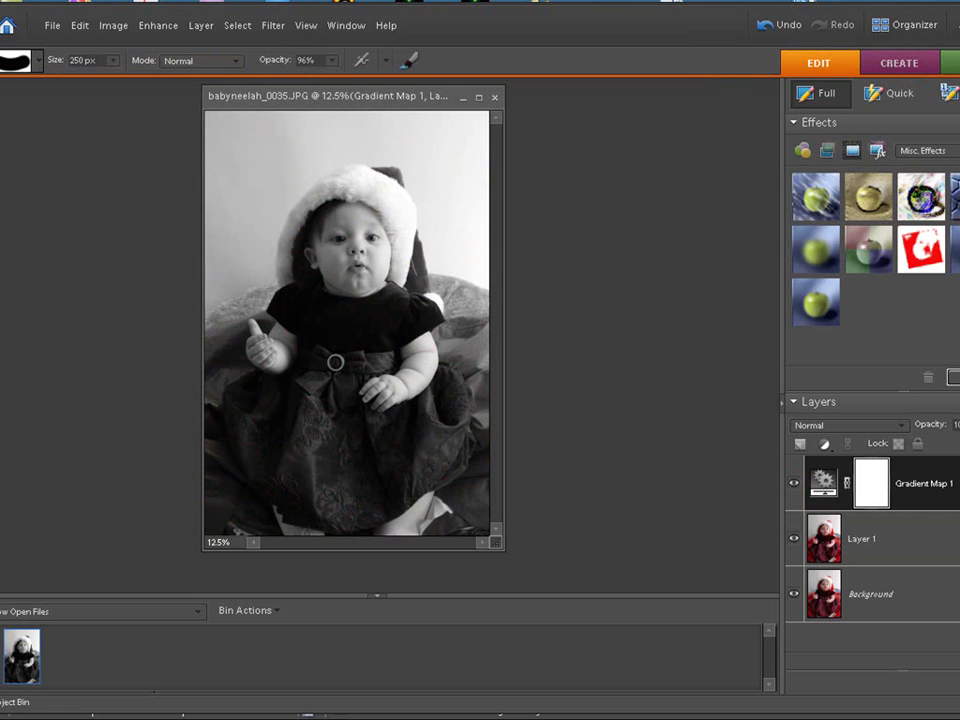
key(a)
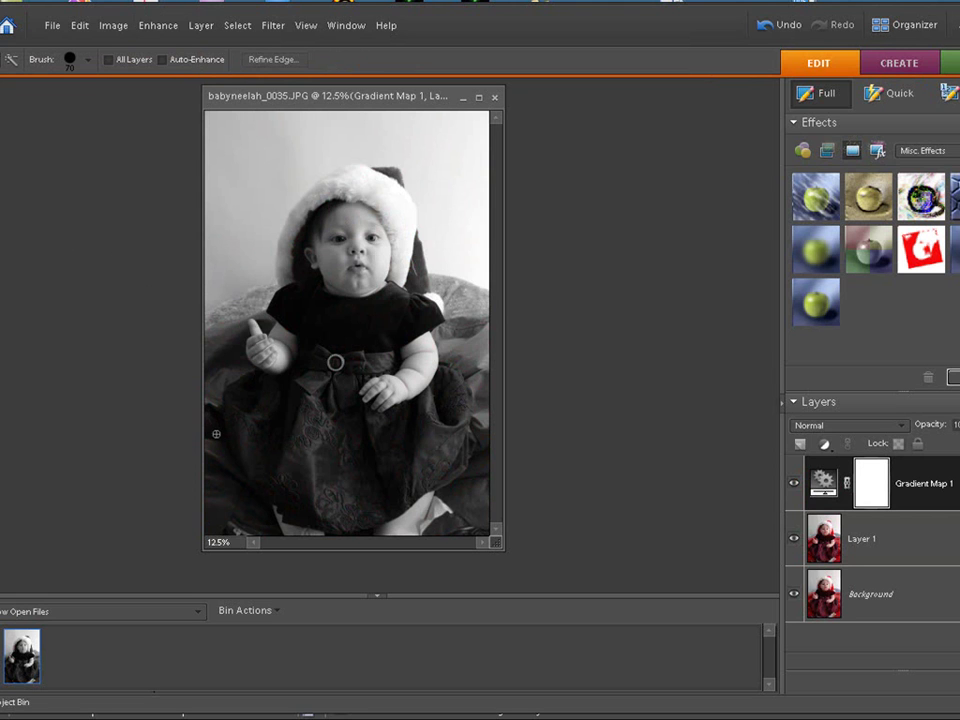
- Quick-select the baby's lower dress, bodice, face, hat and right arm
mouse_move(233, 436)
mouse_down()
mouse_move(233, 396)
mouse_move(264, 346)
mouse_up()
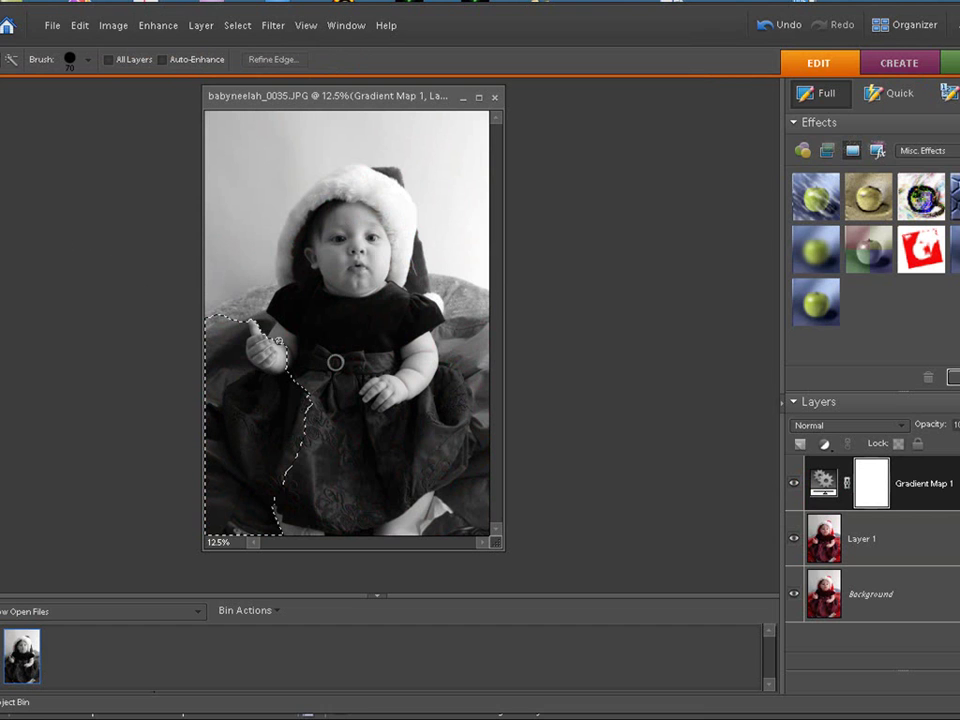
drag(285, 297, 290, 268)
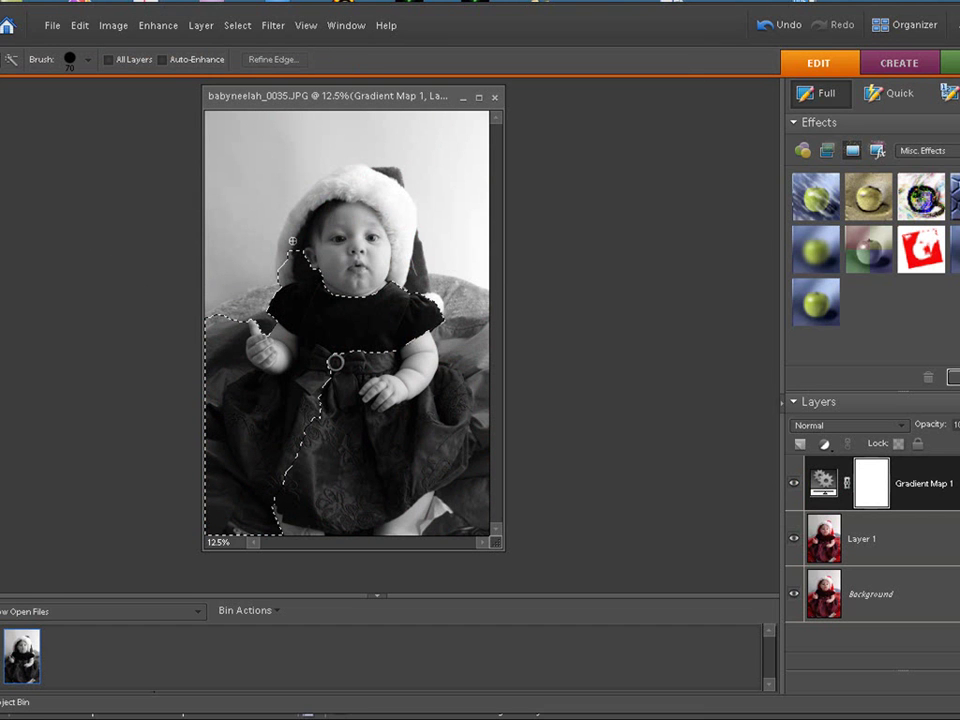
mouse_move(308, 207)
mouse_down()
mouse_move(348, 175)
mouse_move(384, 174)
mouse_up()
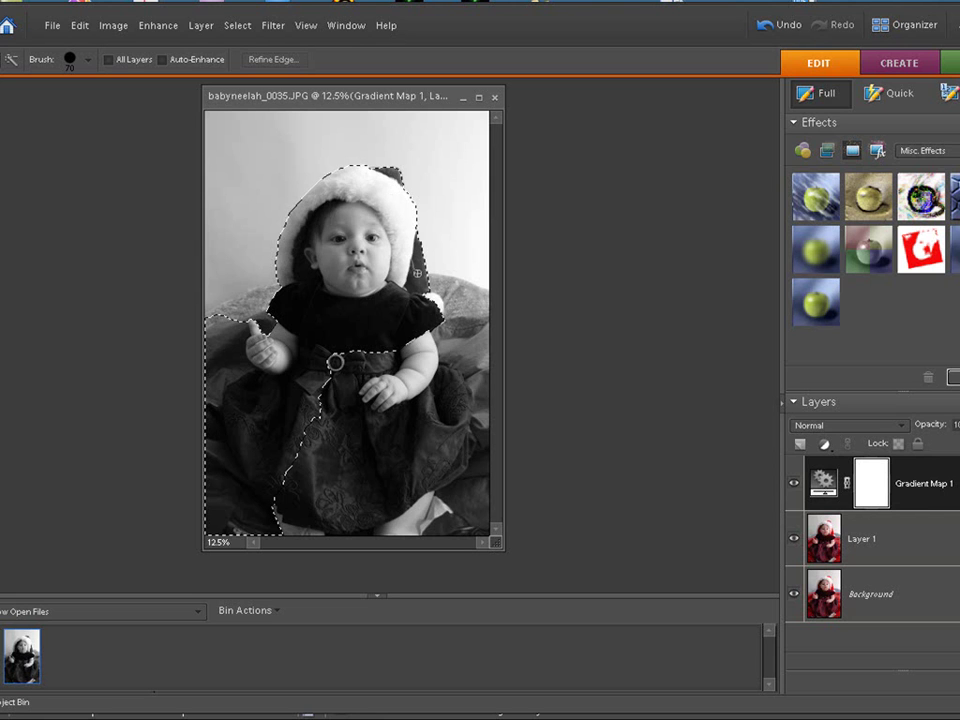
mouse_move(421, 343)
mouse_down()
mouse_move(418, 388)
mouse_move(372, 397)
mouse_move(404, 402)
mouse_move(438, 380)
mouse_up()
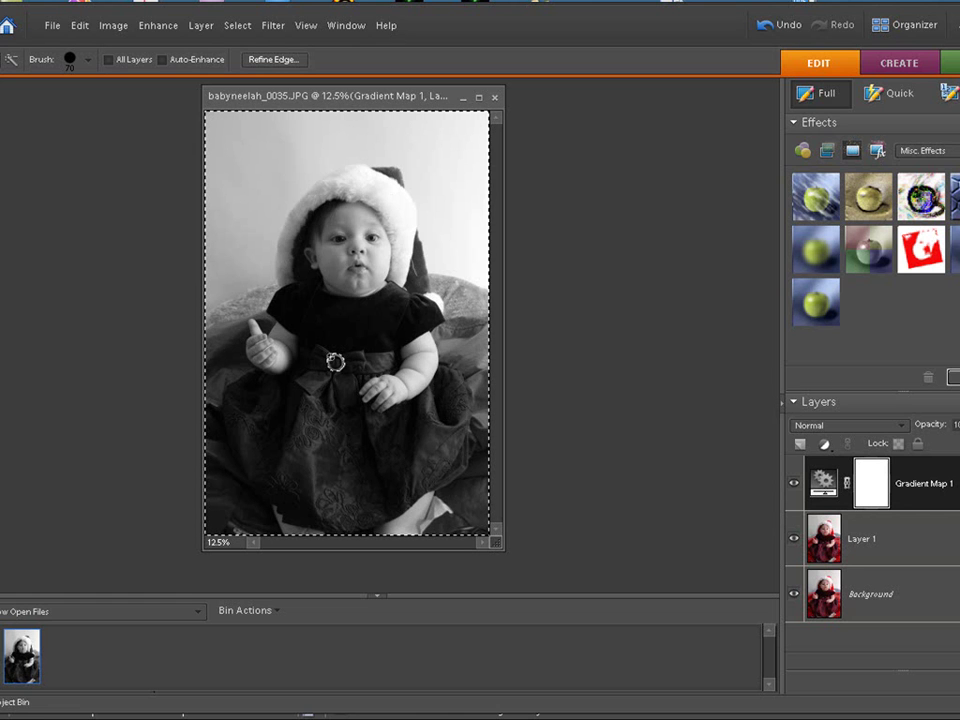
- Subtract the background beside the hat, shoulder, skirt, arm and lower-left corner from the selection
click(11, 61)
mouse_move(268, 262)
mouse_down()
mouse_move(286, 187)
mouse_move(334, 144)
mouse_move(402, 136)
mouse_move(434, 190)
mouse_up()
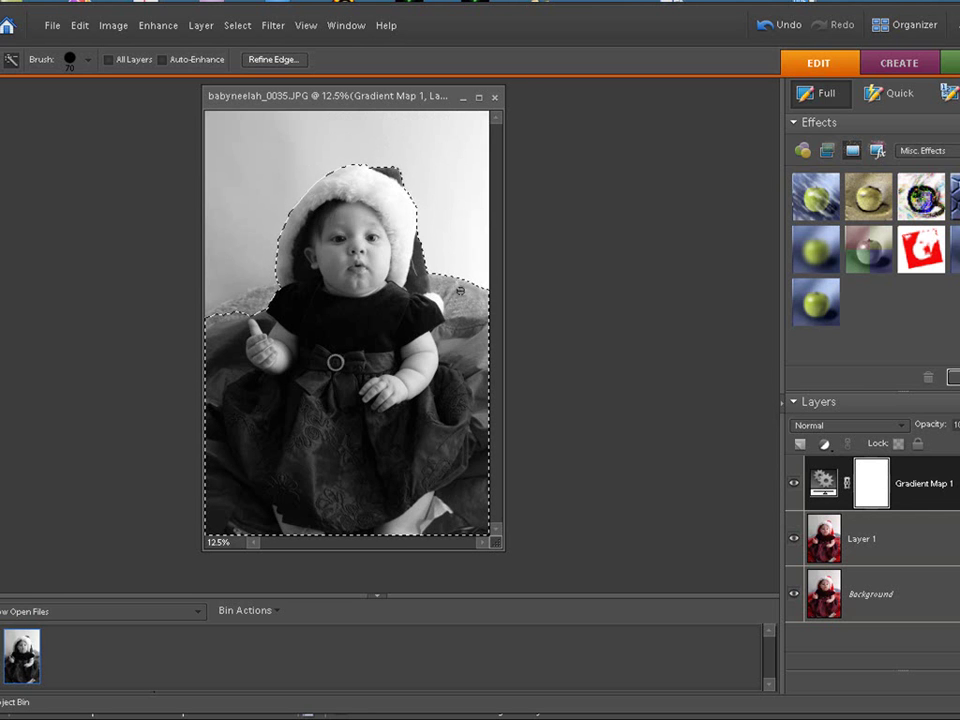
mouse_move(441, 278)
mouse_down()
mouse_move(476, 350)
mouse_move(478, 381)
mouse_up()
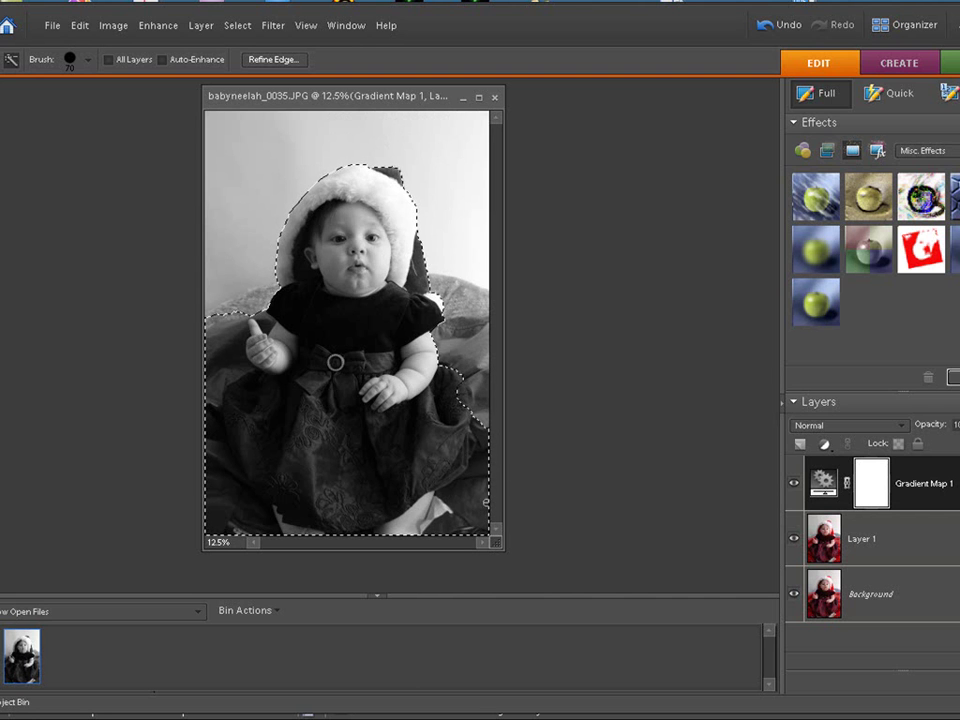
mouse_move(486, 450)
mouse_down()
mouse_move(485, 484)
mouse_move(386, 530)
mouse_move(357, 531)
mouse_up()
drag(247, 499, 216, 441)
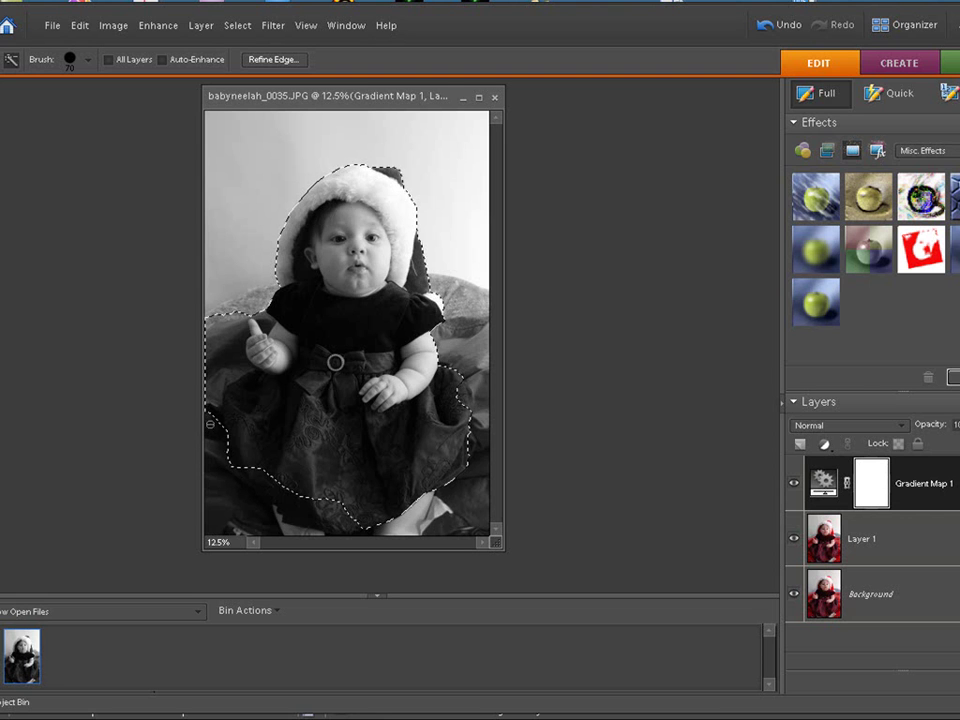
mouse_move(228, 371)
mouse_down()
mouse_move(215, 388)
mouse_move(214, 423)
mouse_up()
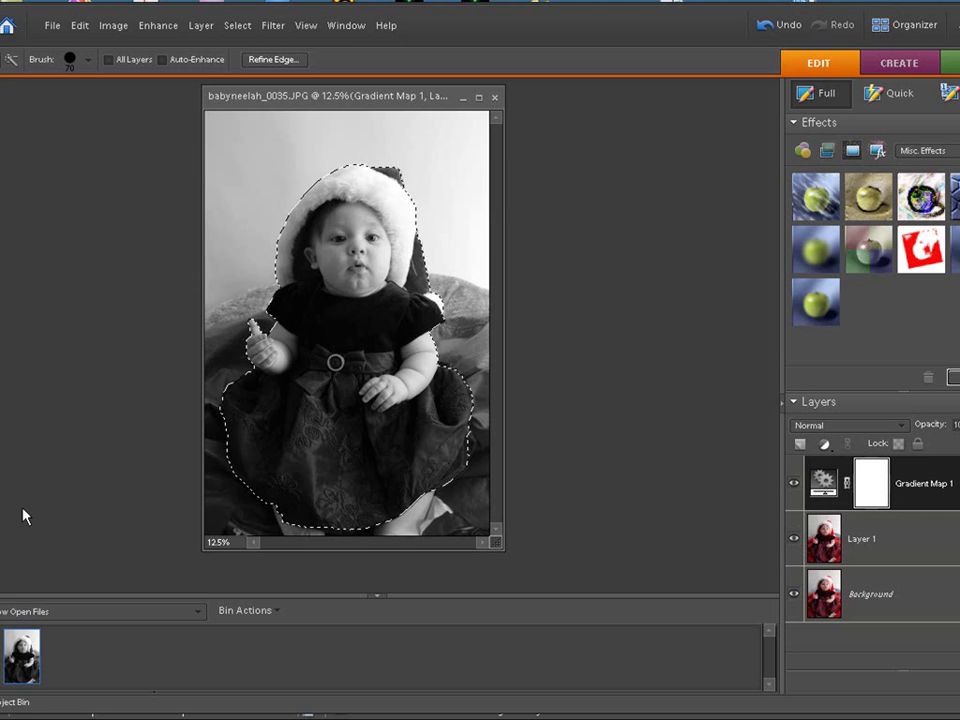
- Fill the selected baby area of the mask with black using the Paint Bucket, then deselect
key(k)
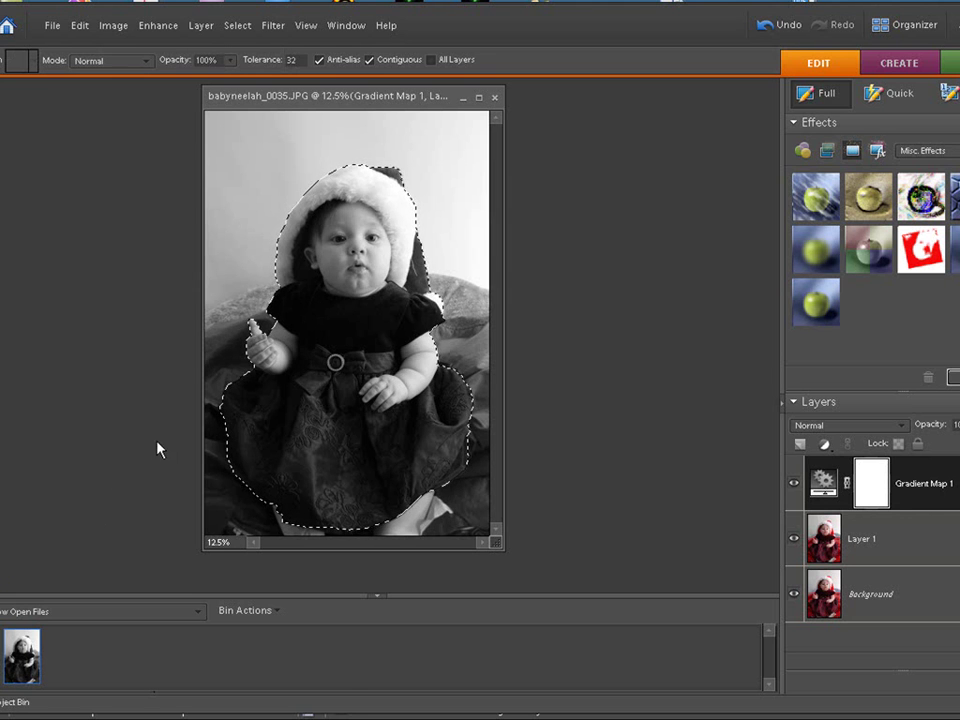
click(325, 328)
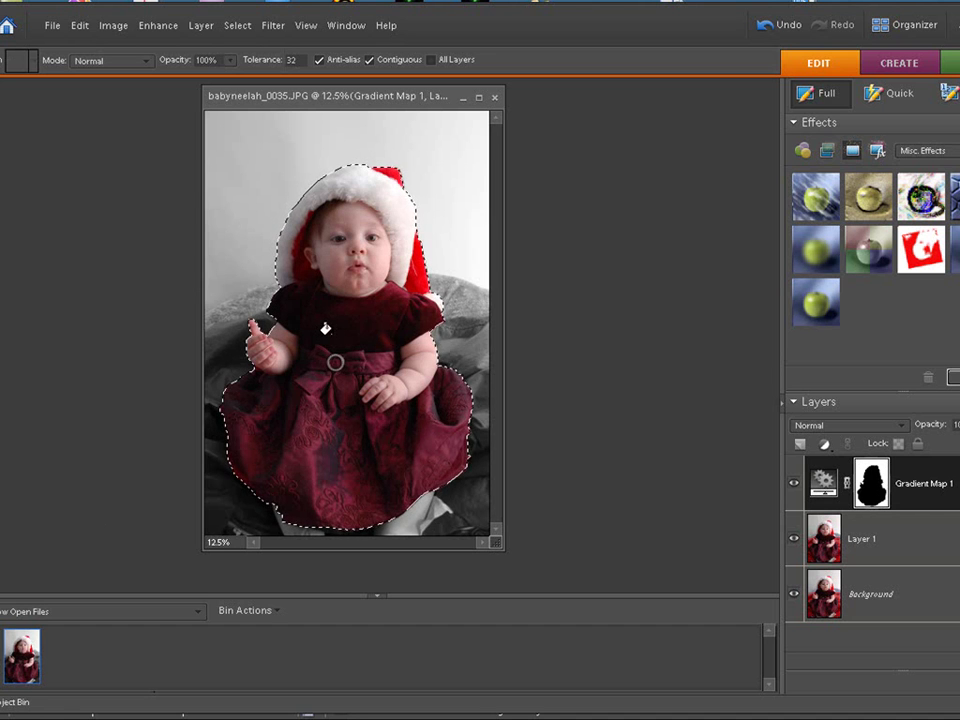
click(239, 30)
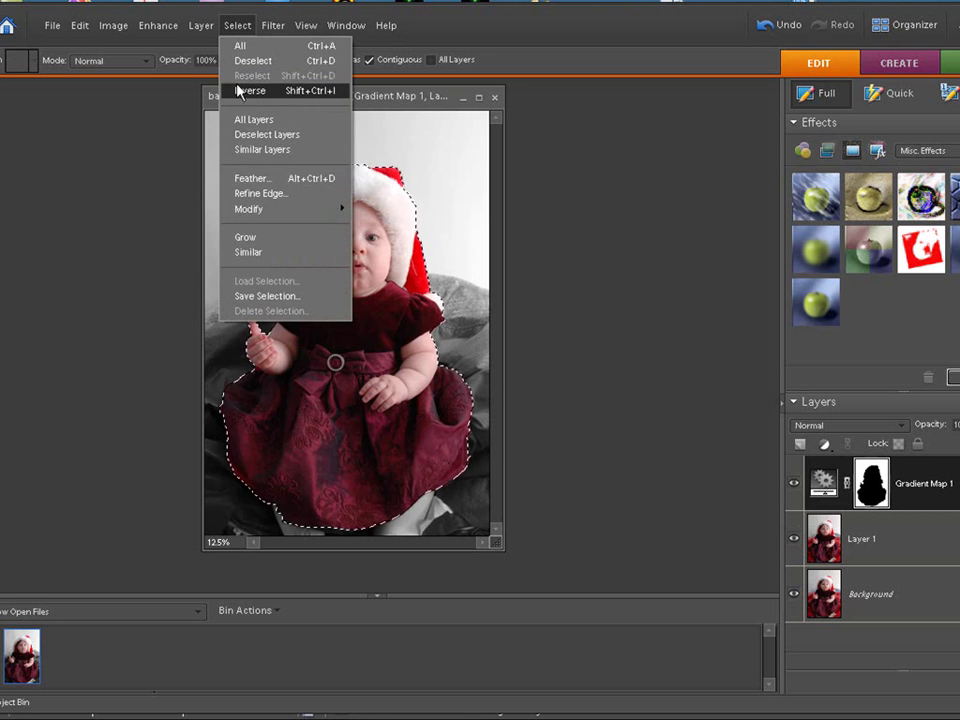
click(250, 60)
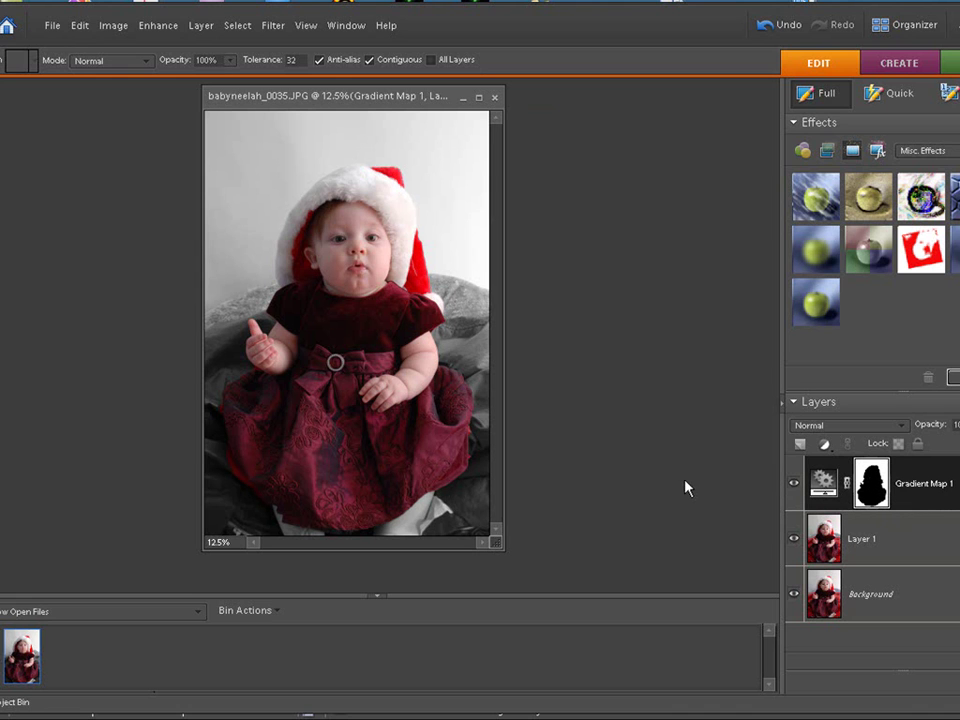
click(794, 484)
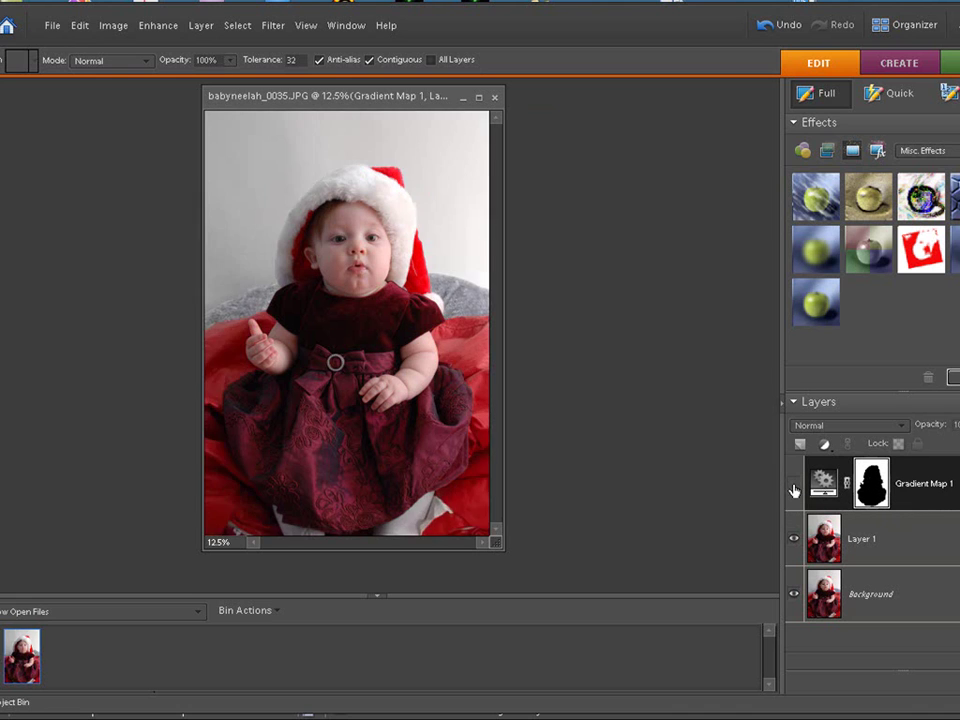
click(795, 484)
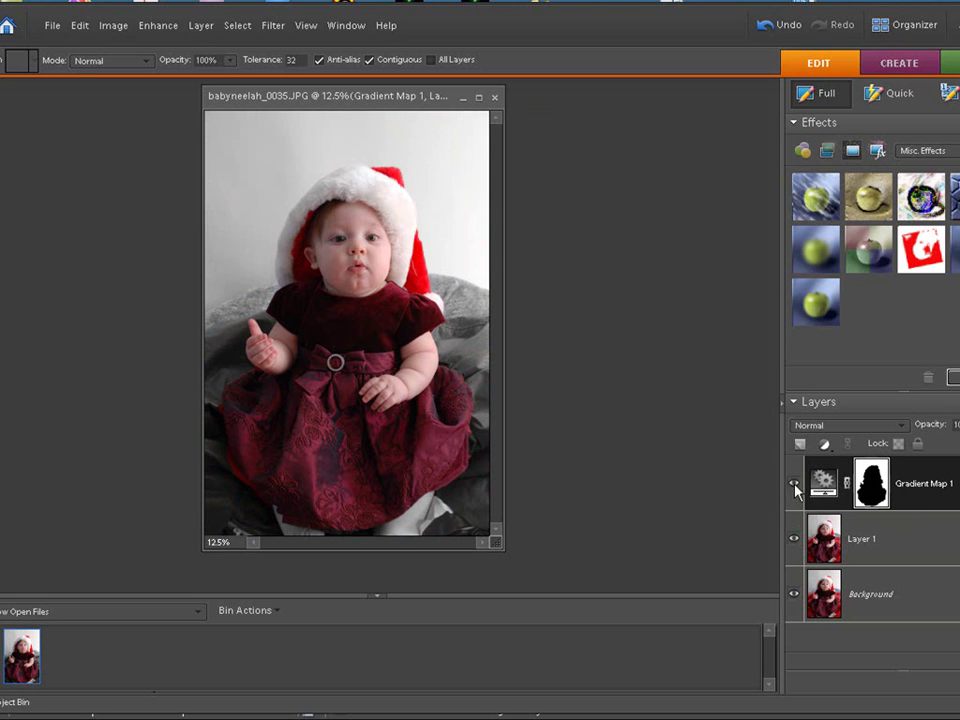